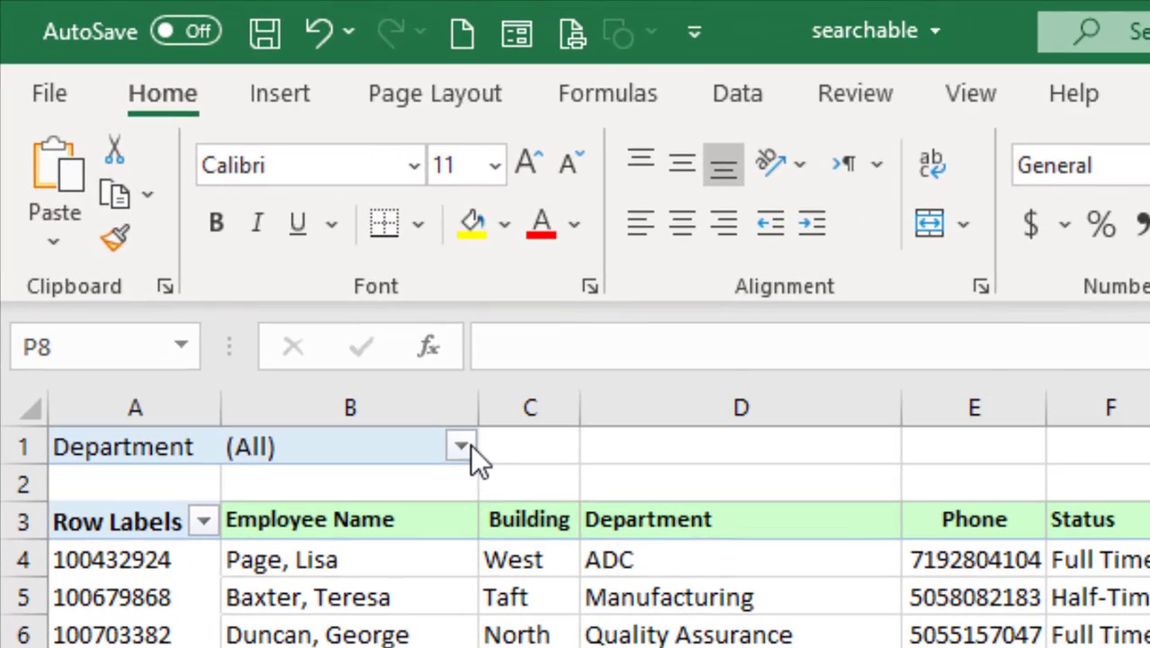
Step: Filter the existing pivot report to the ADC department
click(319, 285)
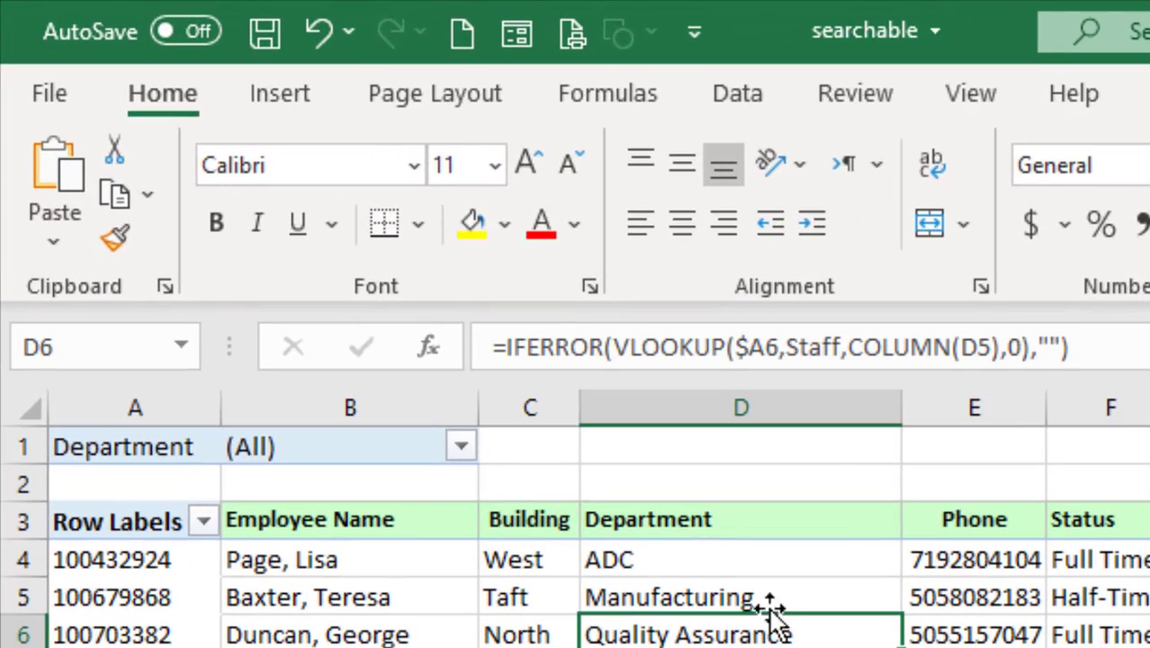
click(461, 446)
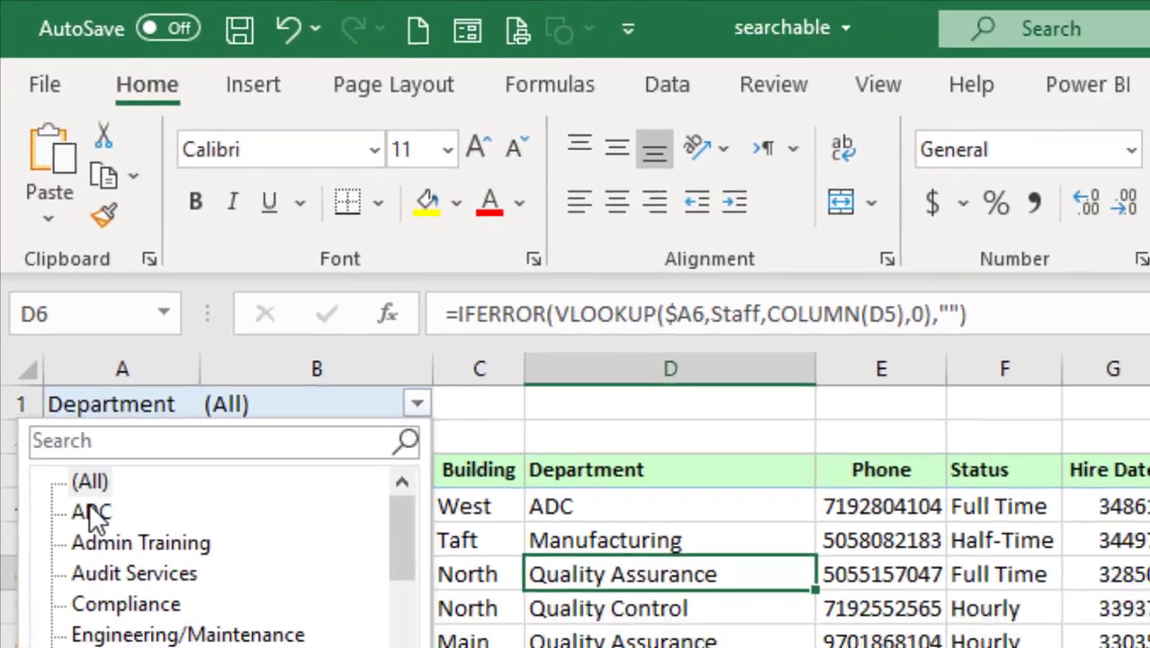
click(97, 563)
click(150, 599)
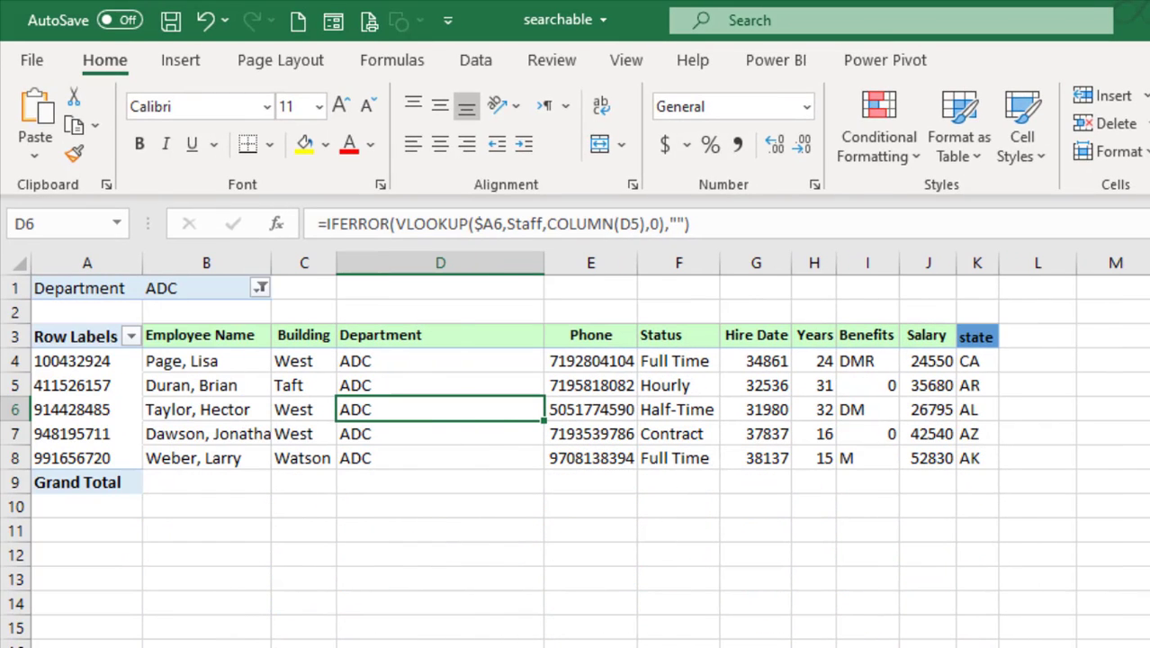
Step: Enable multiple item selection in the Department filter and add Admin Training to the selection
click(261, 288)
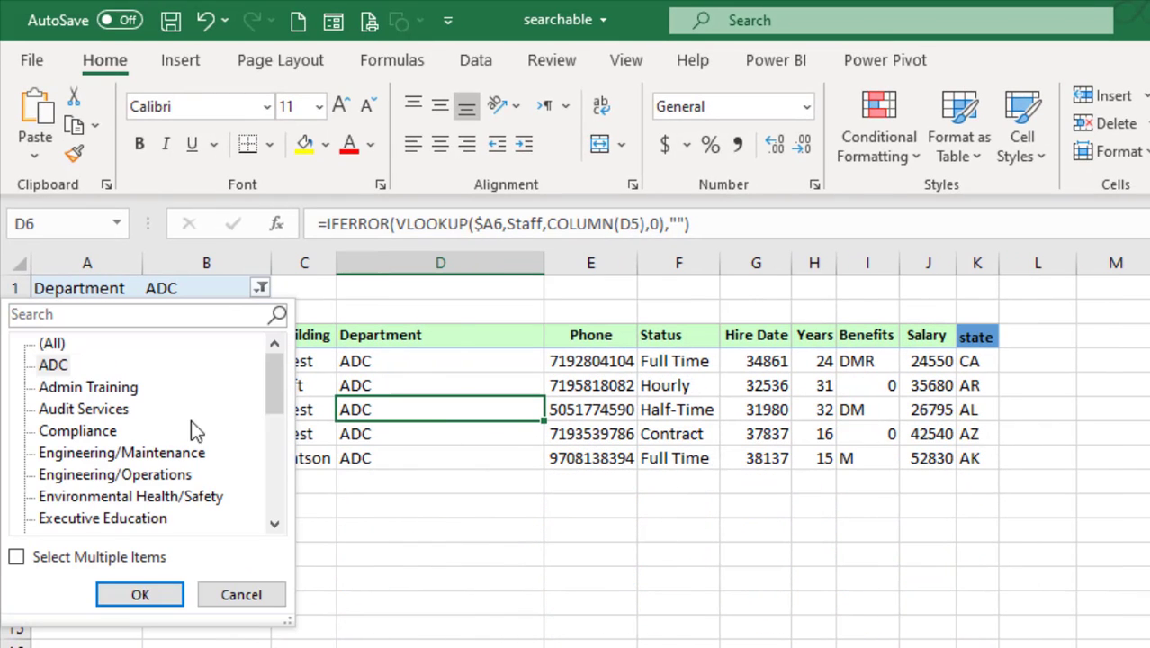
click(97, 558)
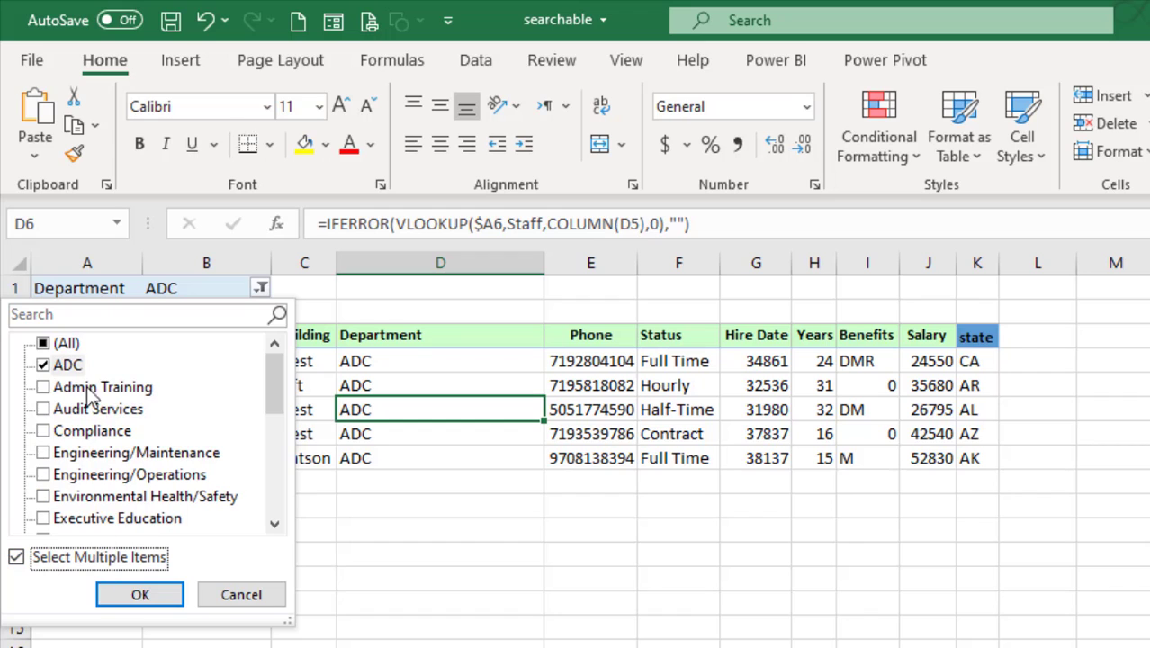
click(45, 387)
click(144, 596)
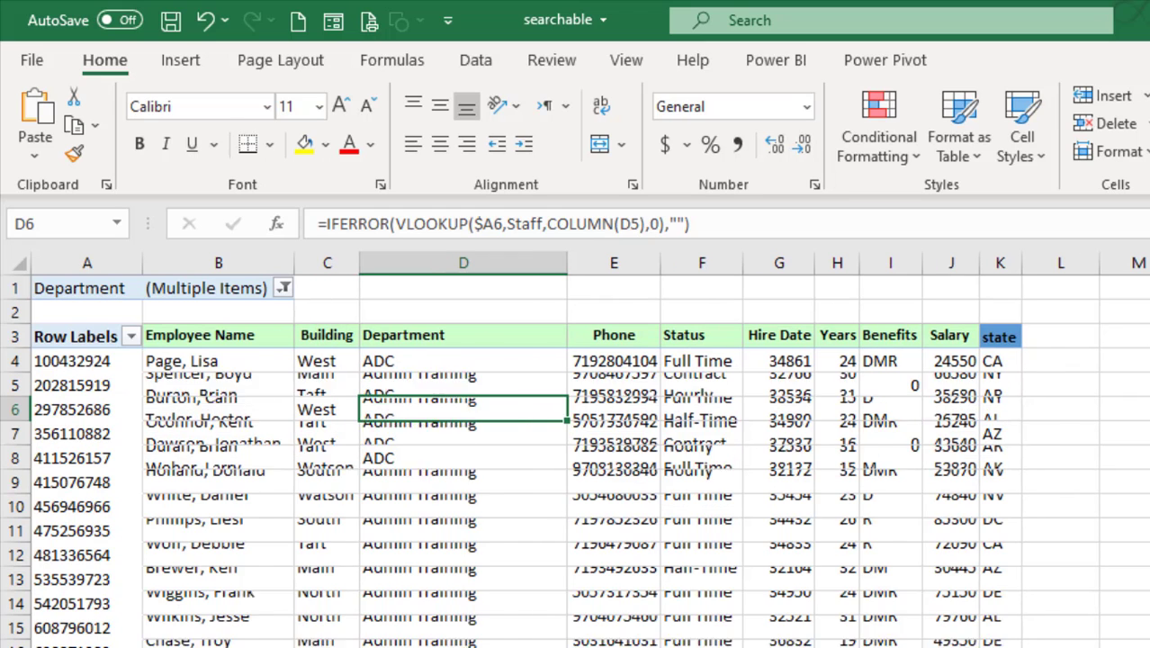
Step: Reset the Department filter to include all departments
click(282, 288)
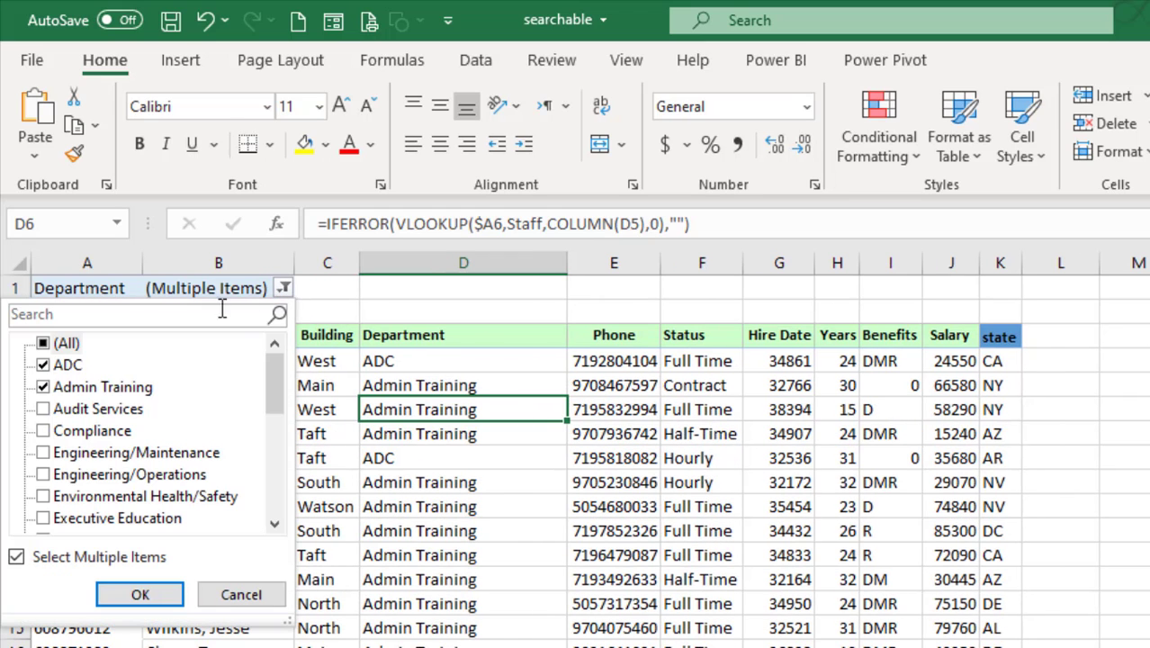
click(43, 343)
click(144, 595)
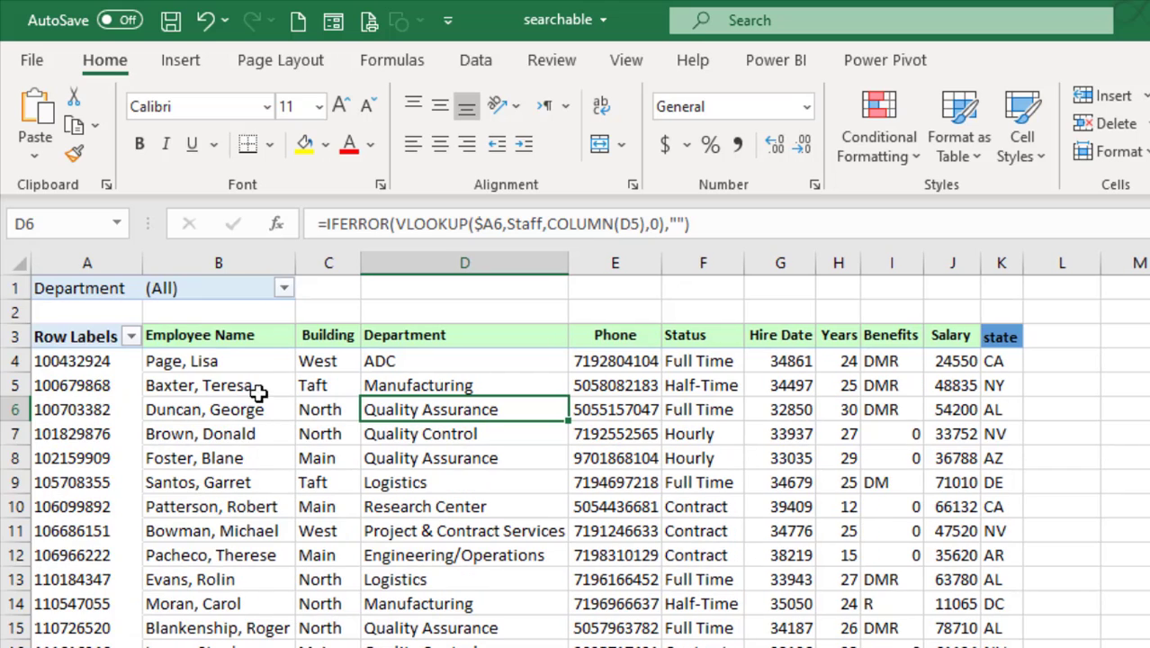
Step: Search the Department filter for "eng", restrict the report to Engineering/Maintenance only, and look through the listed employees
click(284, 288)
click(235, 314)
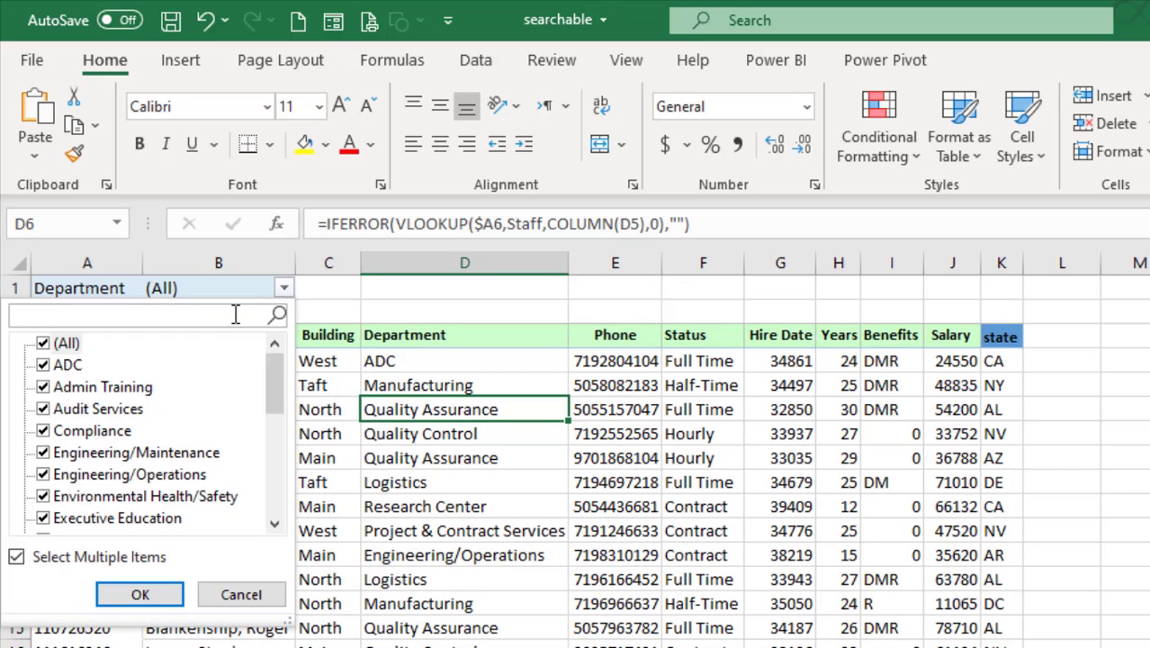
text(eng)
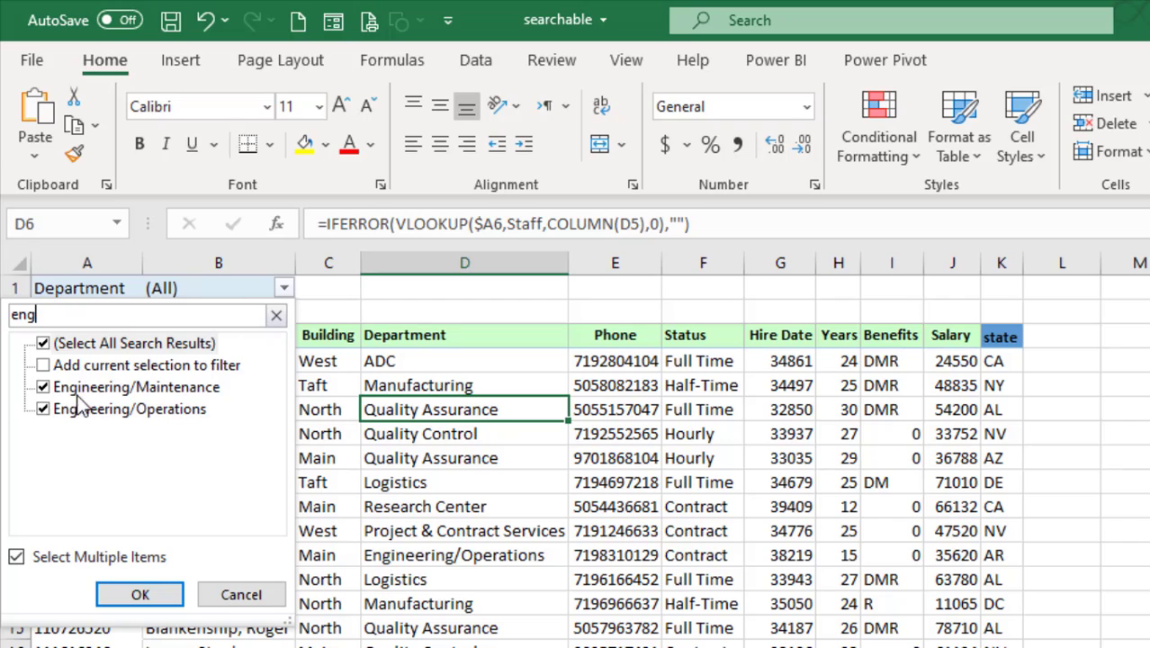
click(43, 410)
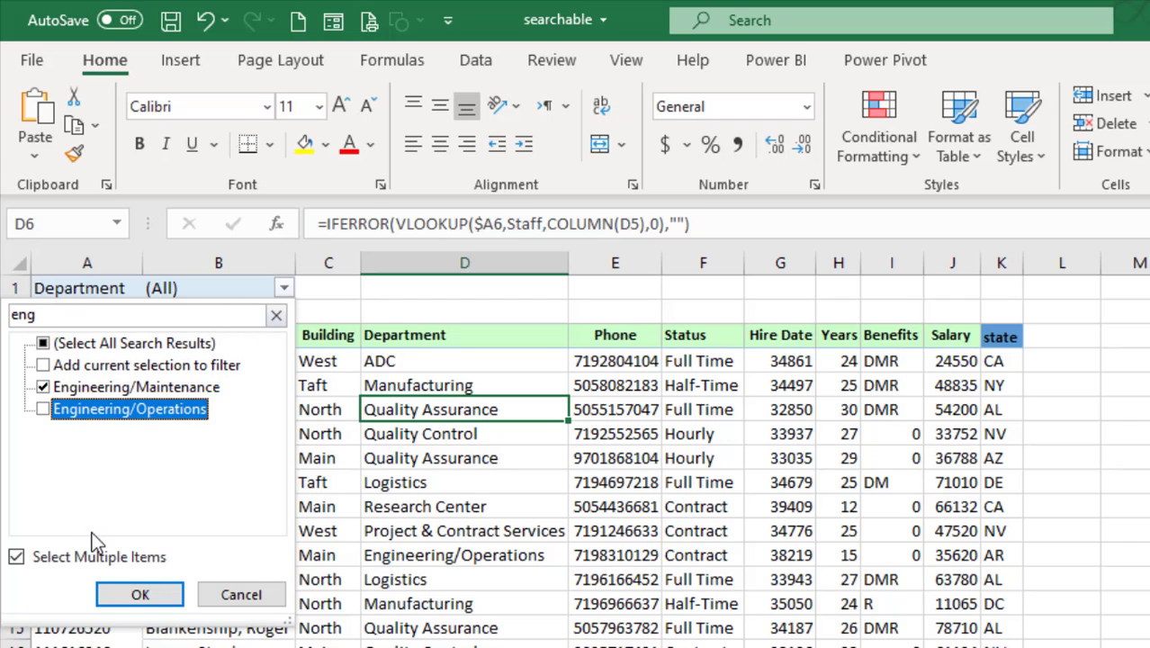
click(43, 343)
click(44, 343)
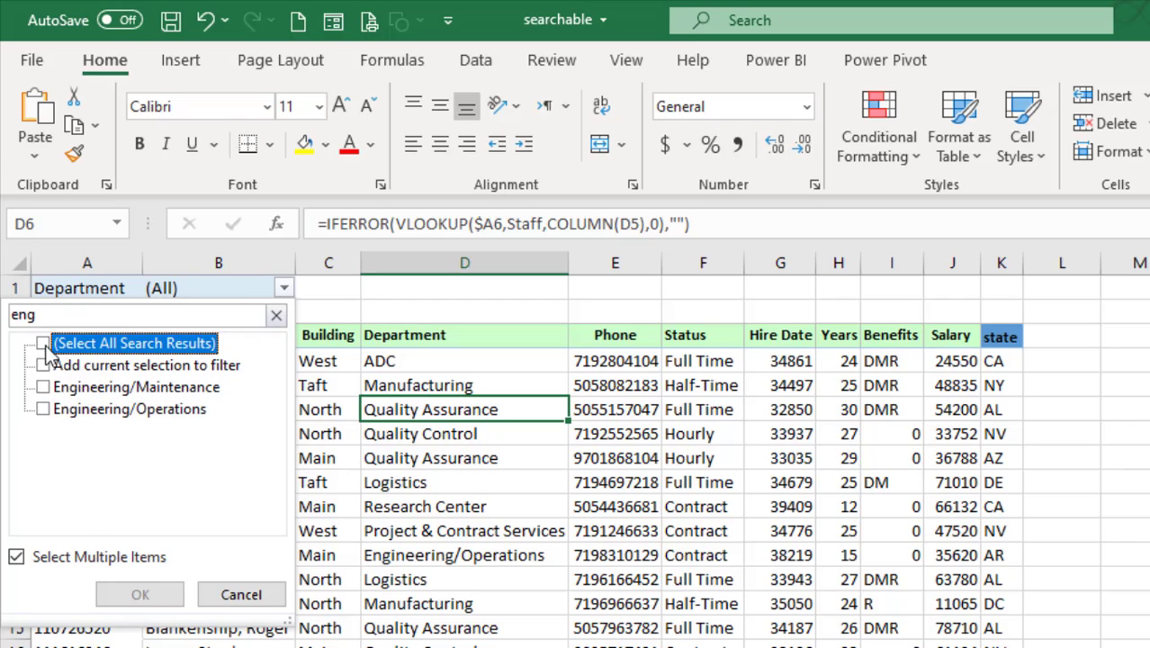
click(55, 387)
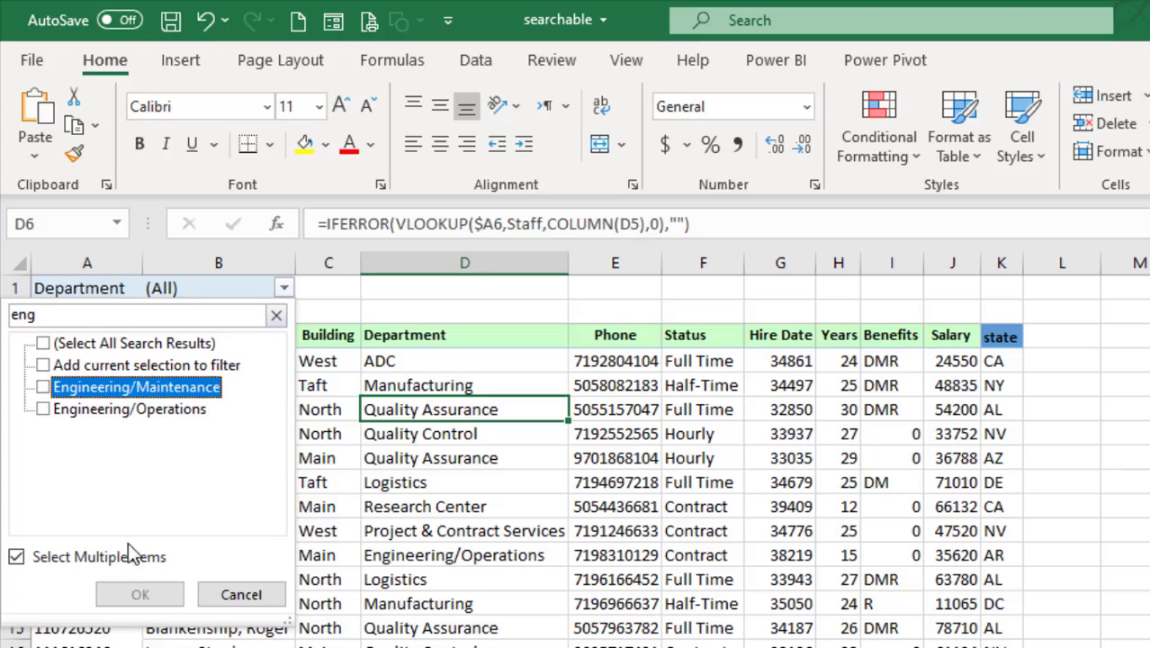
click(43, 387)
click(139, 594)
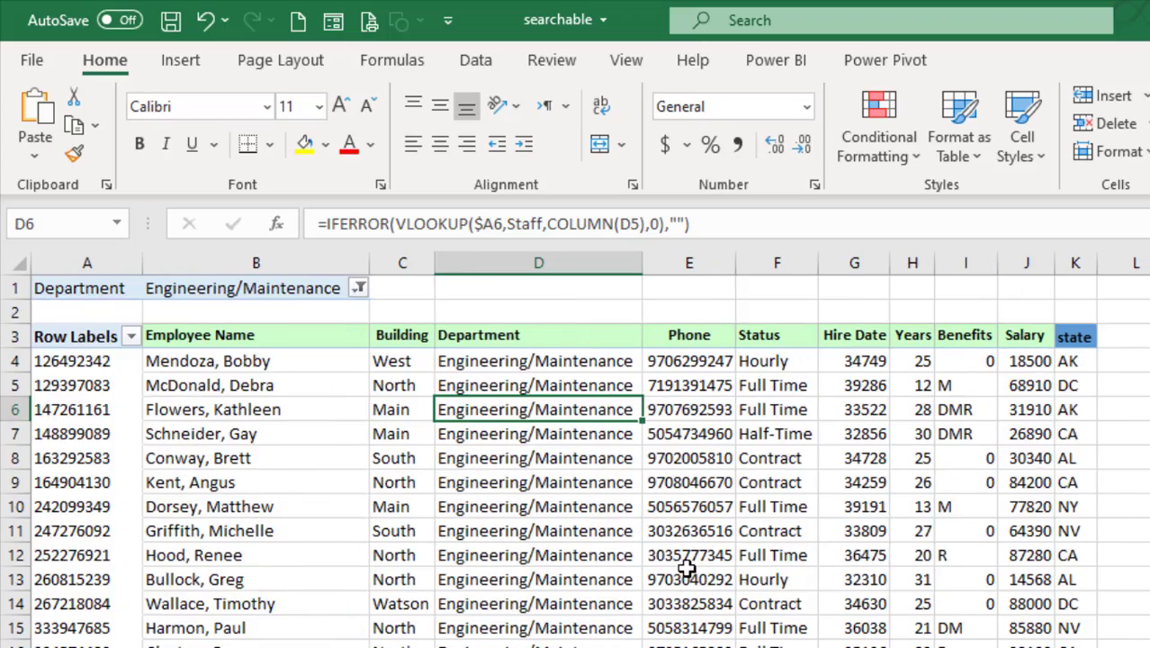
scroll(686, 568, down, 8)
scroll(687, 568, up, 8)
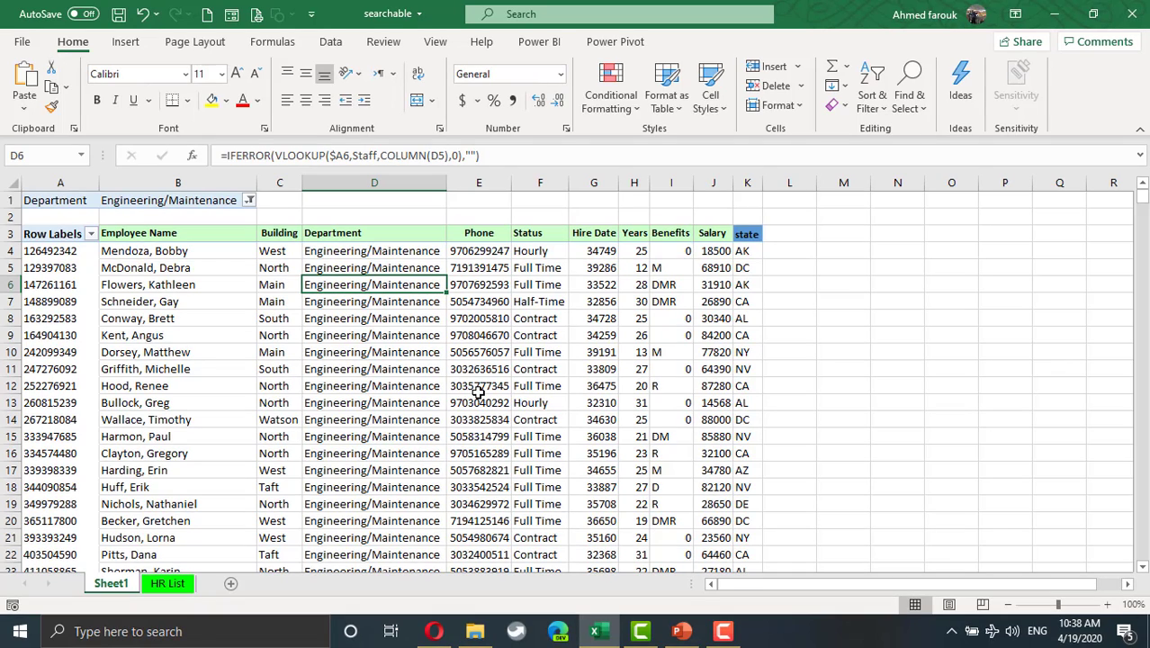
Step: Delete the worksheet Sheet1 that holds the pivot report
right_click(130, 588)
click(184, 391)
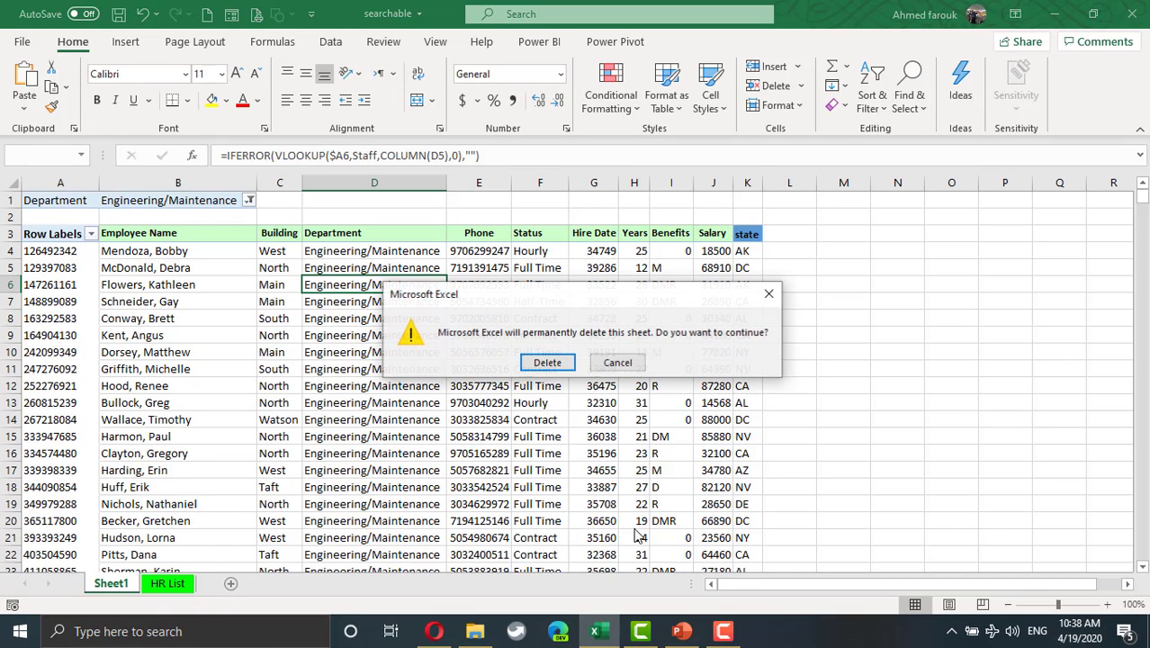
click(547, 363)
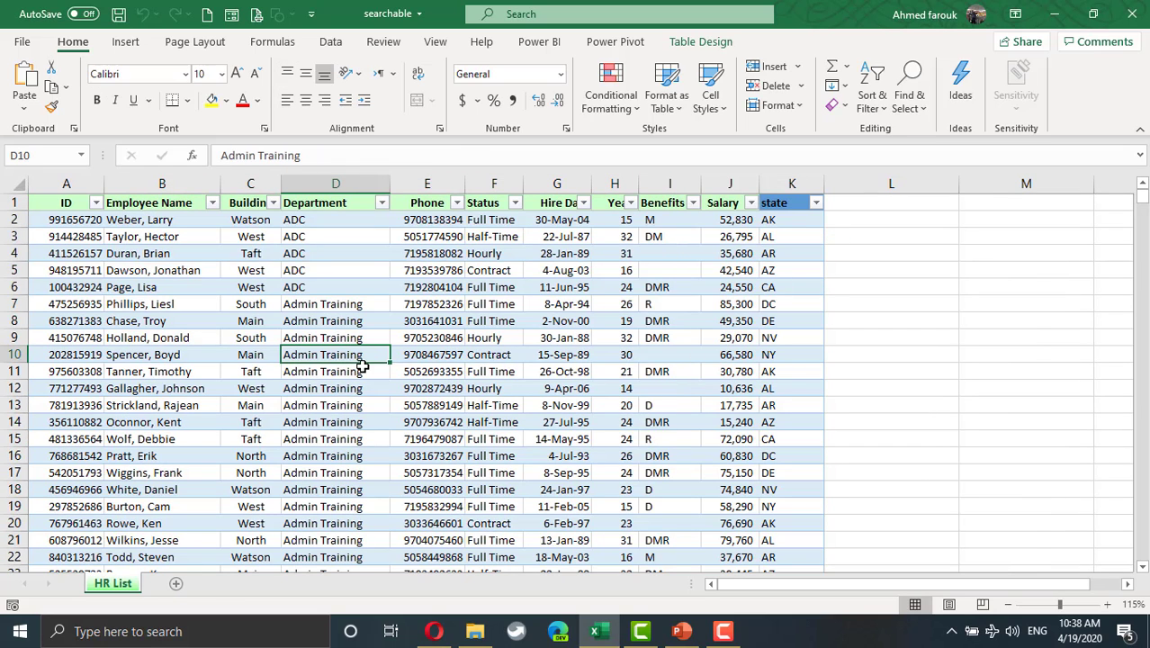
Step: Convert the Staff table on the HR List sheet to a normal range
click(707, 42)
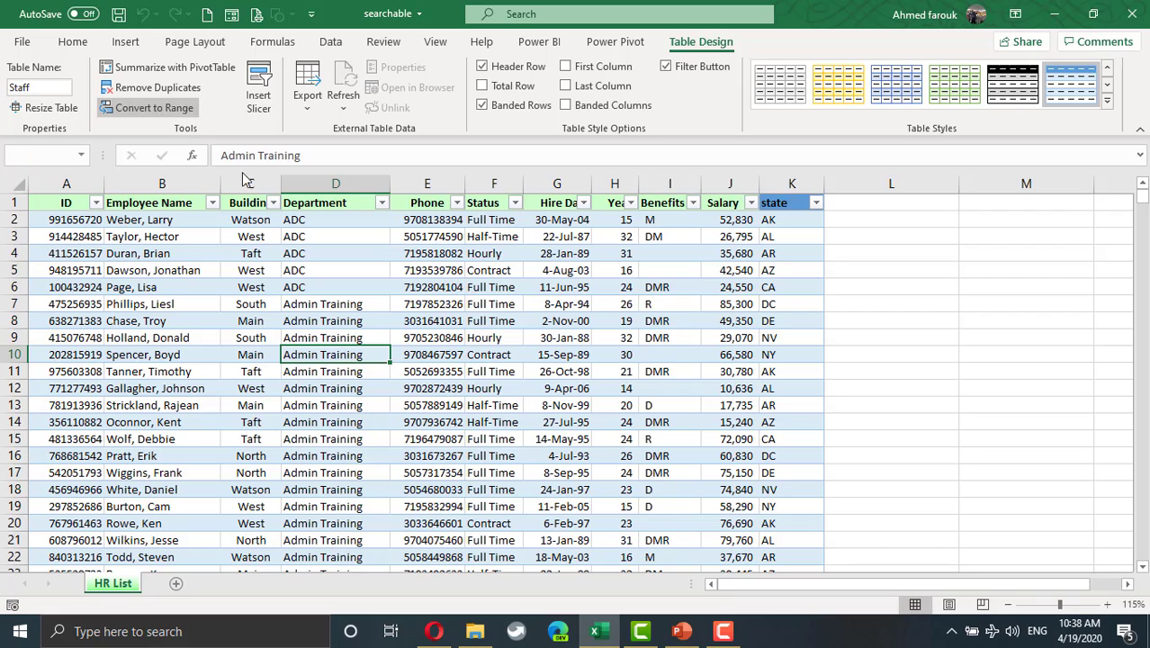
click(154, 107)
click(547, 360)
Step: Select the entire HR data range including its headers and create a table from it
click(488, 317)
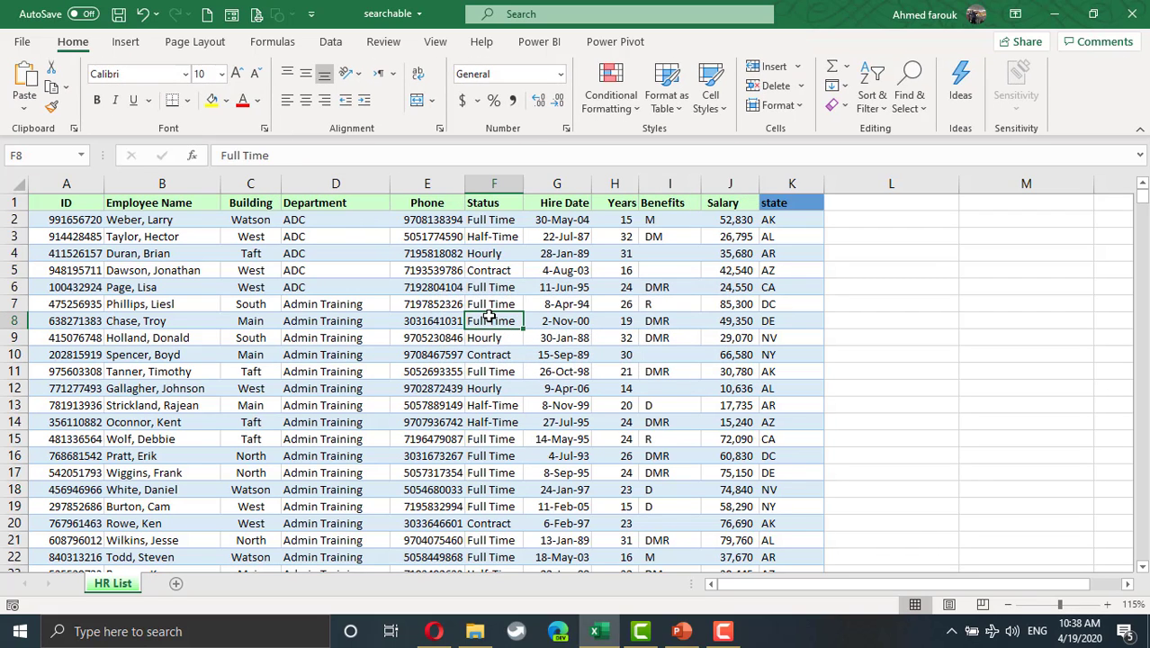
key(ctrl+a)
key(ctrl+t)
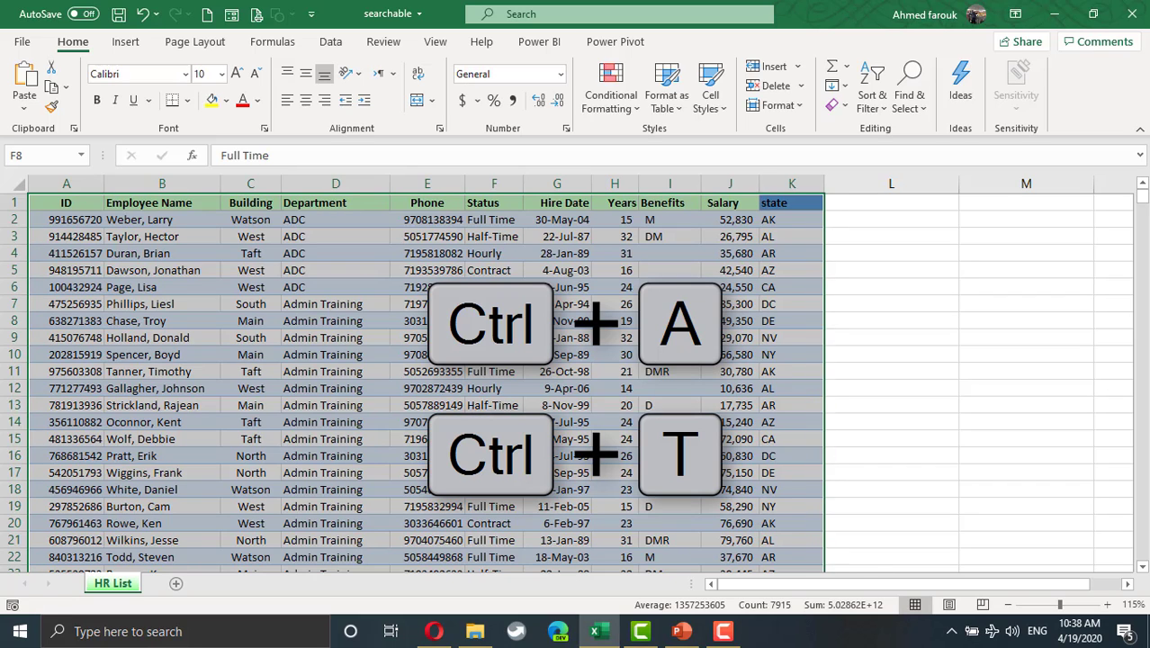
click(817, 387)
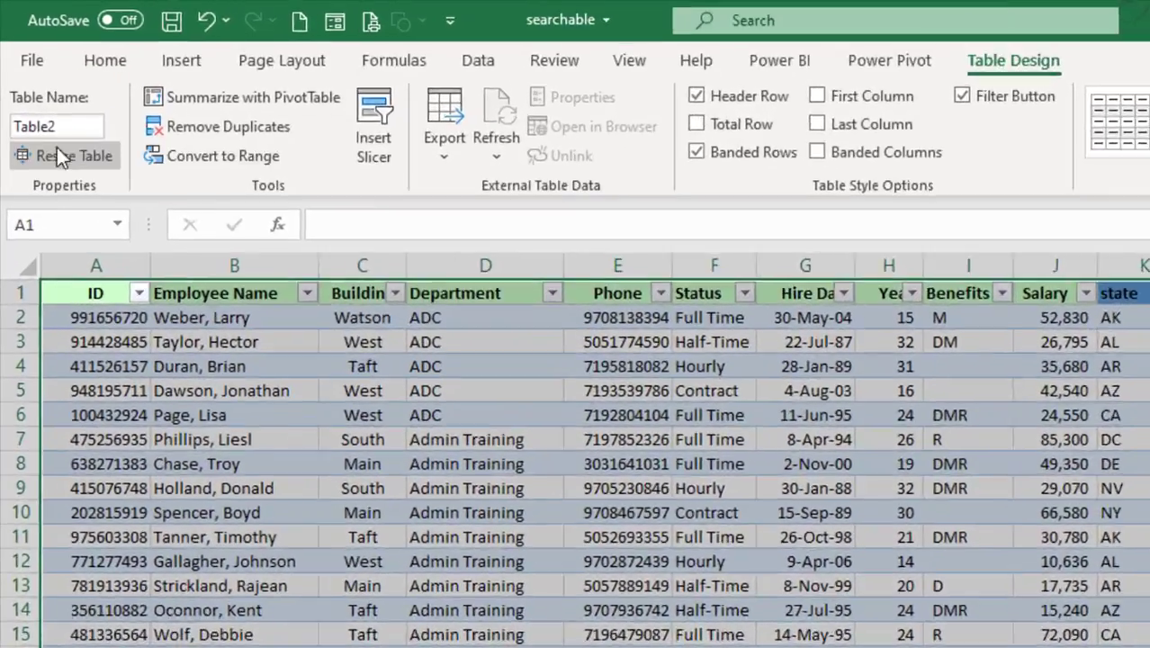
Step: Rename the new table as StaffInfo
click(70, 120)
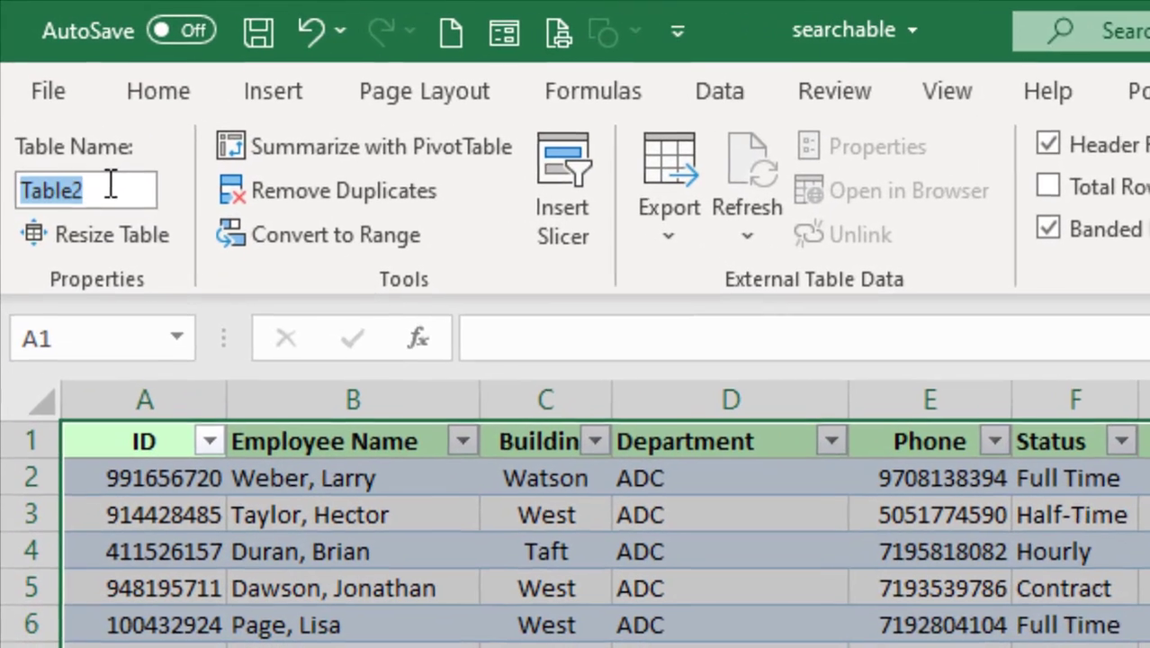
text(S)
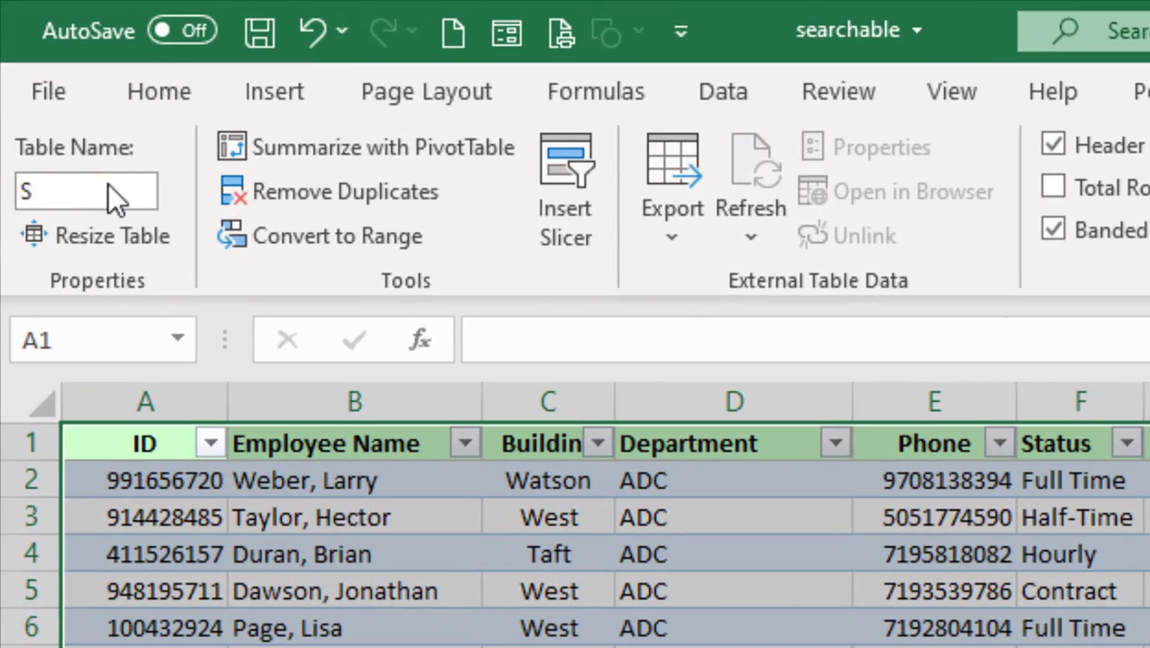
text(taffl)
text(nfo)
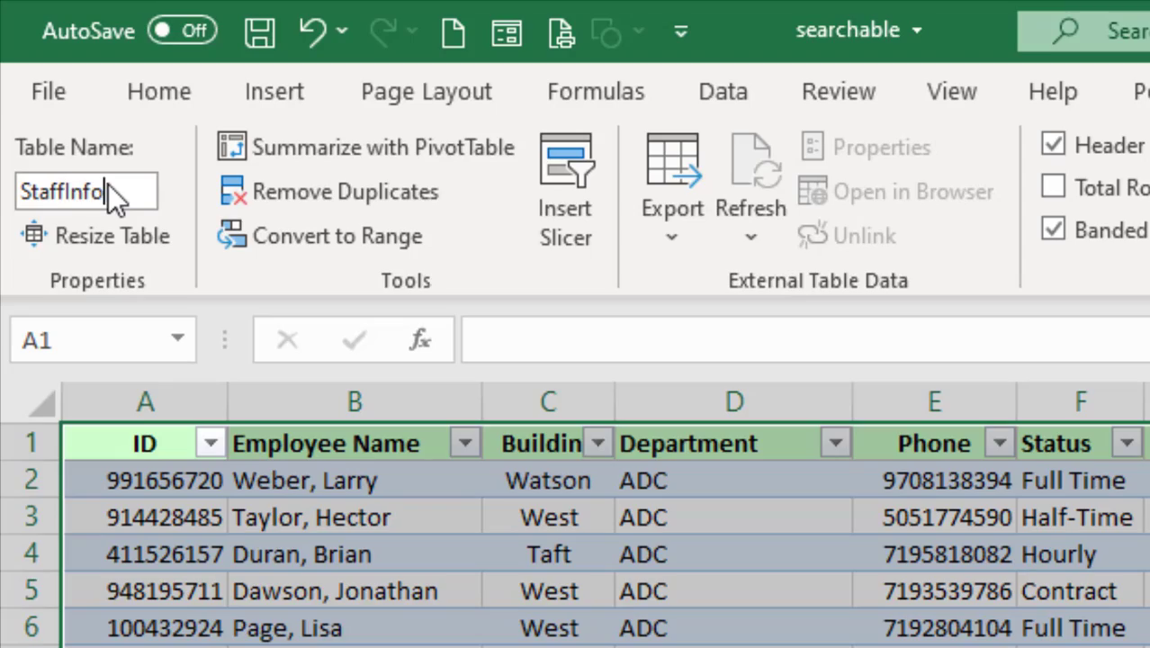
key(Return)
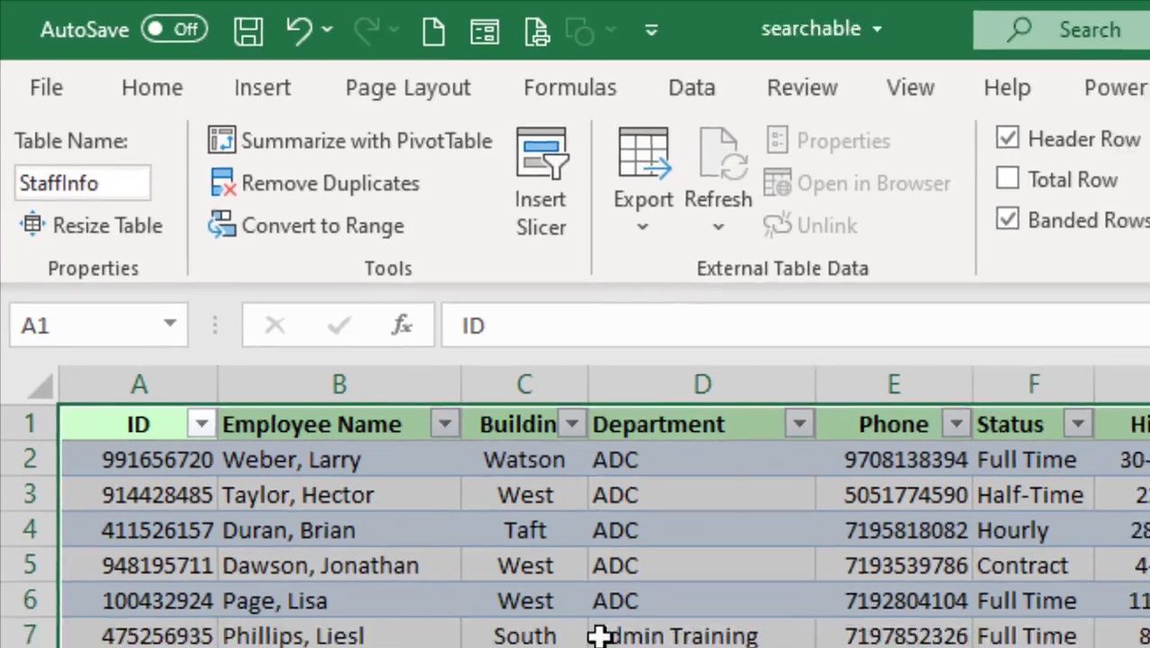
Step: Create a PivotTable from the StaffInfo table on a new worksheet
click(406, 388)
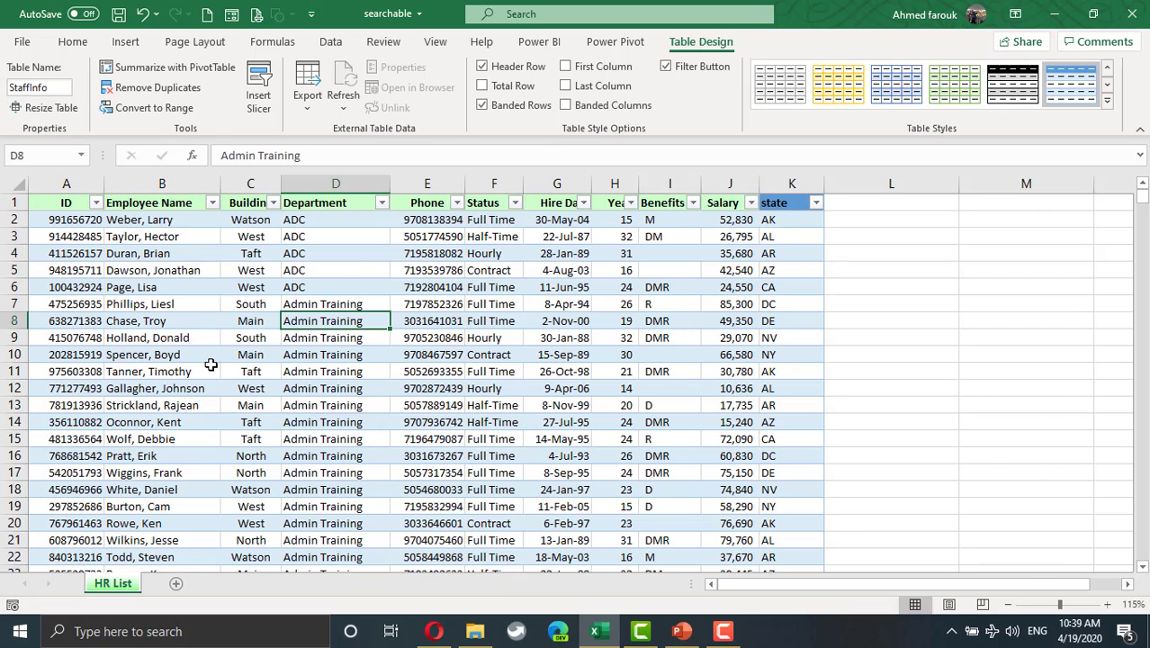
click(360, 273)
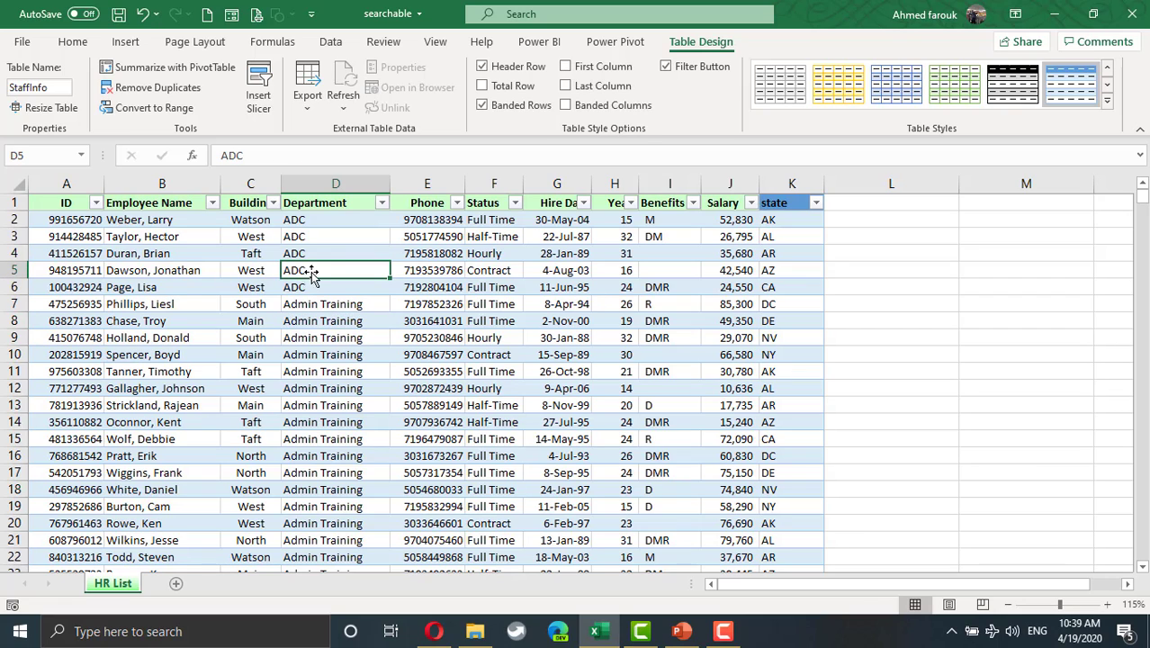
click(126, 42)
click(31, 85)
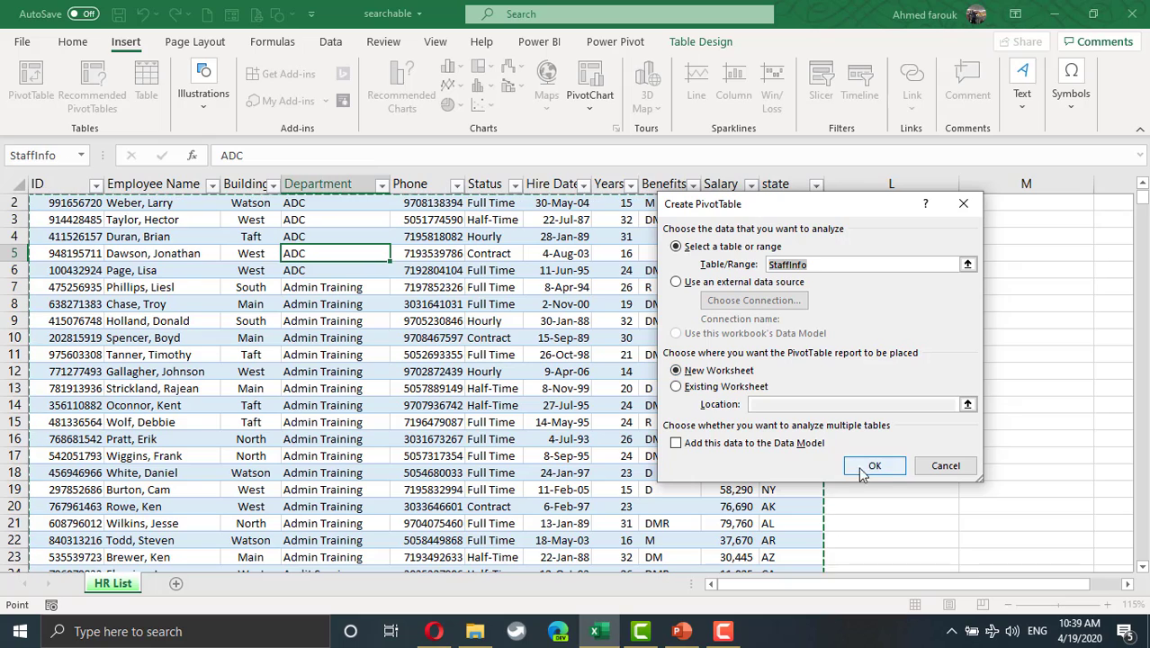
click(873, 466)
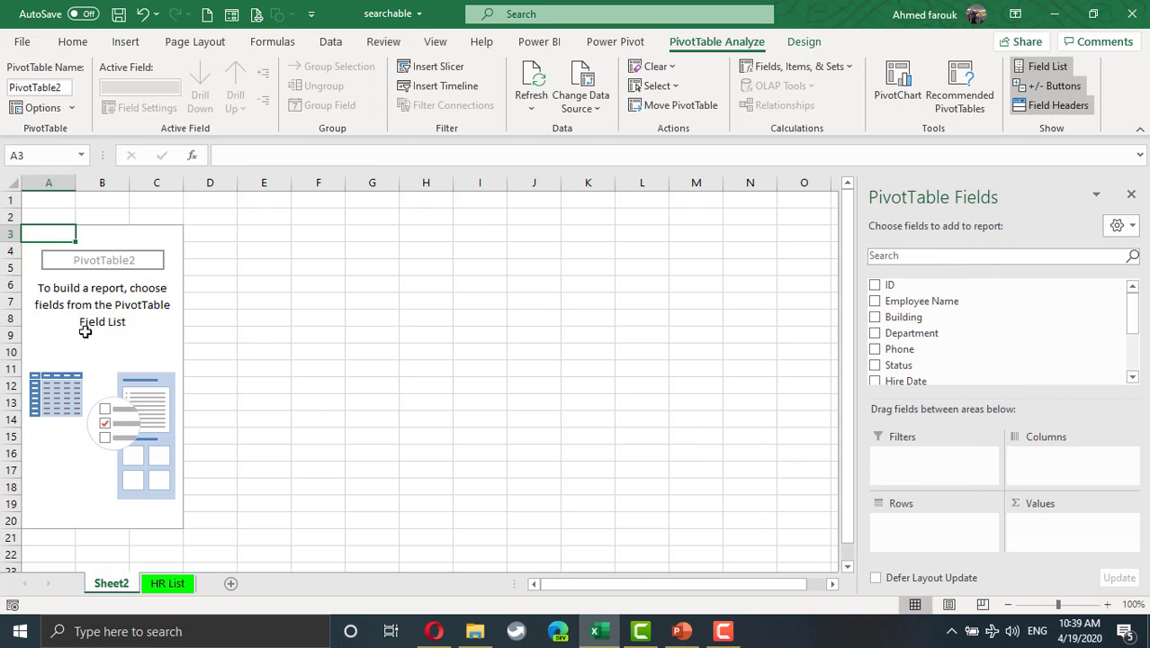
Step: Add the ID field to the pivot table's rows and check the ID column in the HR List source data
drag(933, 284, 951, 536)
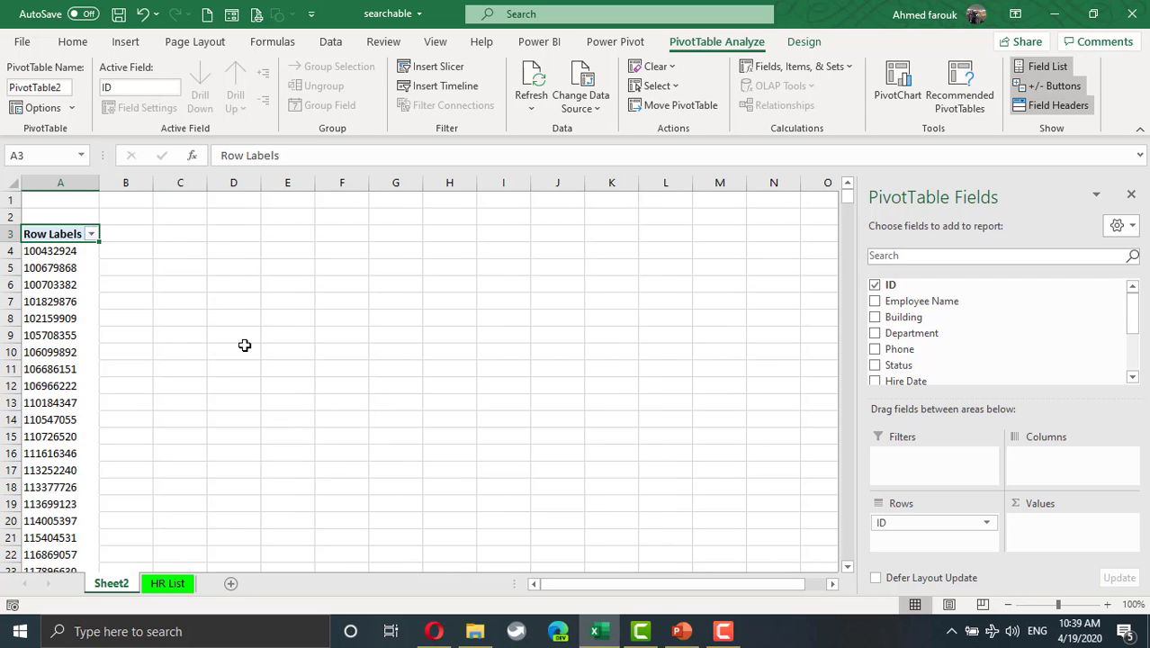
click(174, 591)
scroll(49, 256, up, 1)
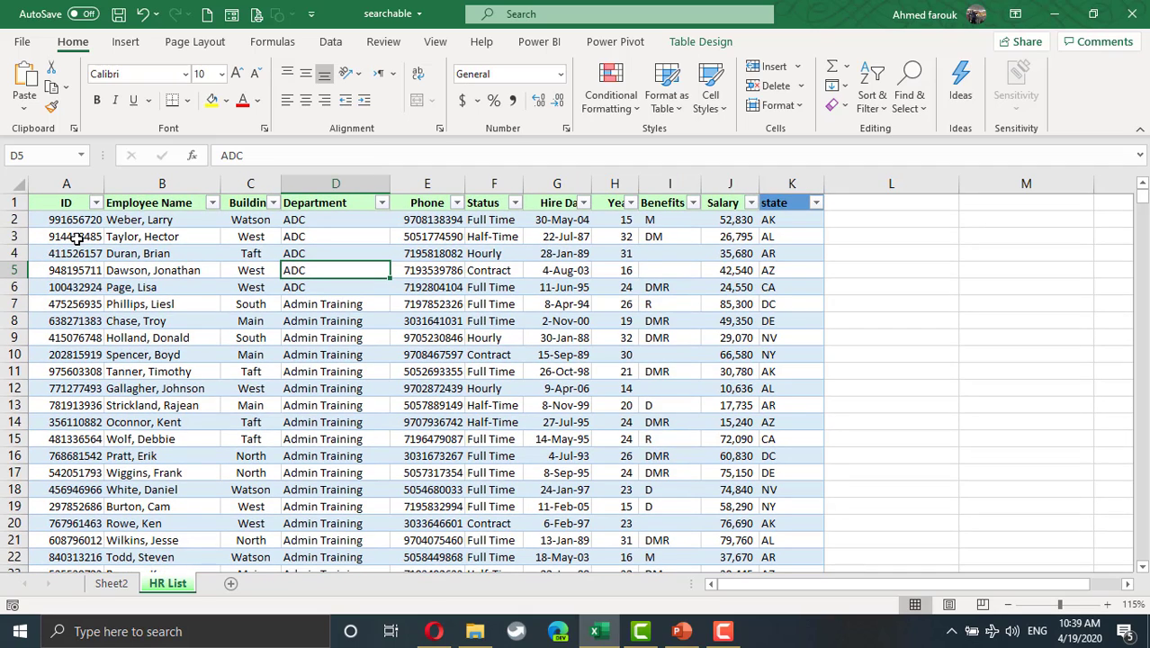
click(117, 587)
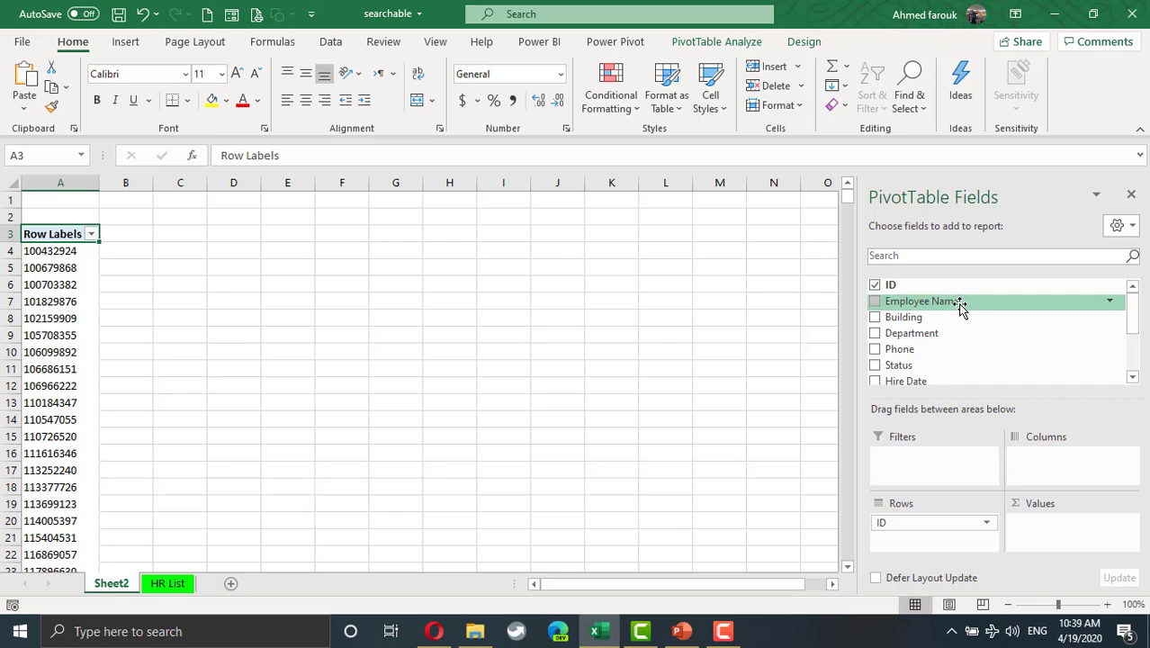
Step: Try Employee Name as the pivot table's report filter and remove it again
drag(958, 306, 970, 459)
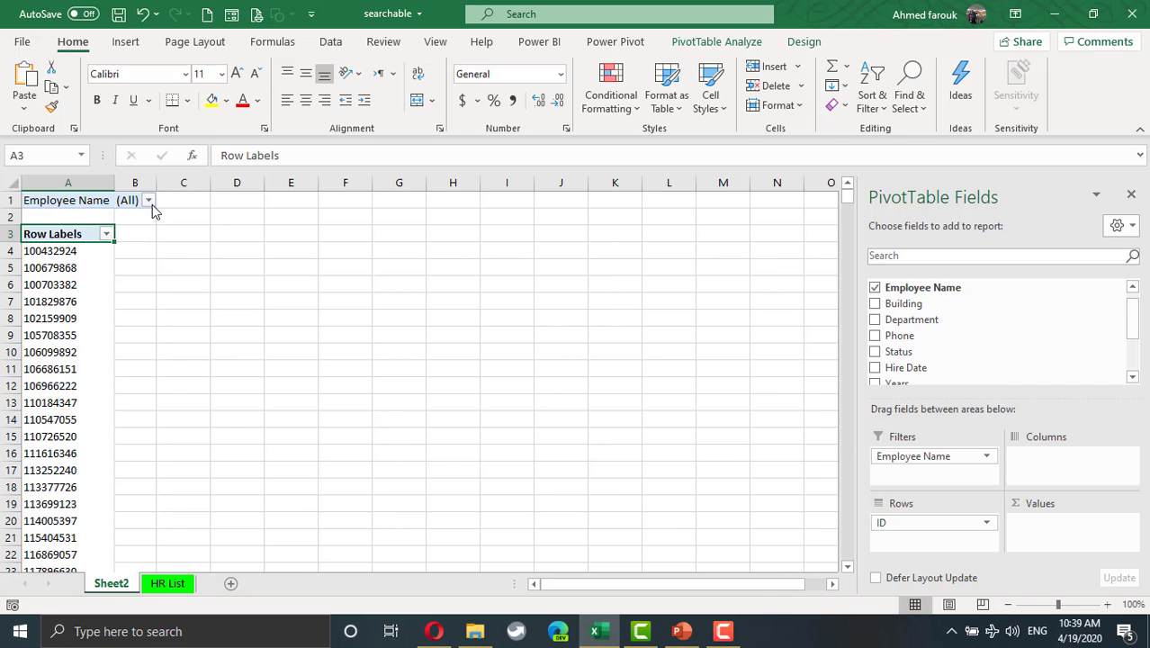
click(149, 201)
drag(191, 255, 299, 231)
click(299, 231)
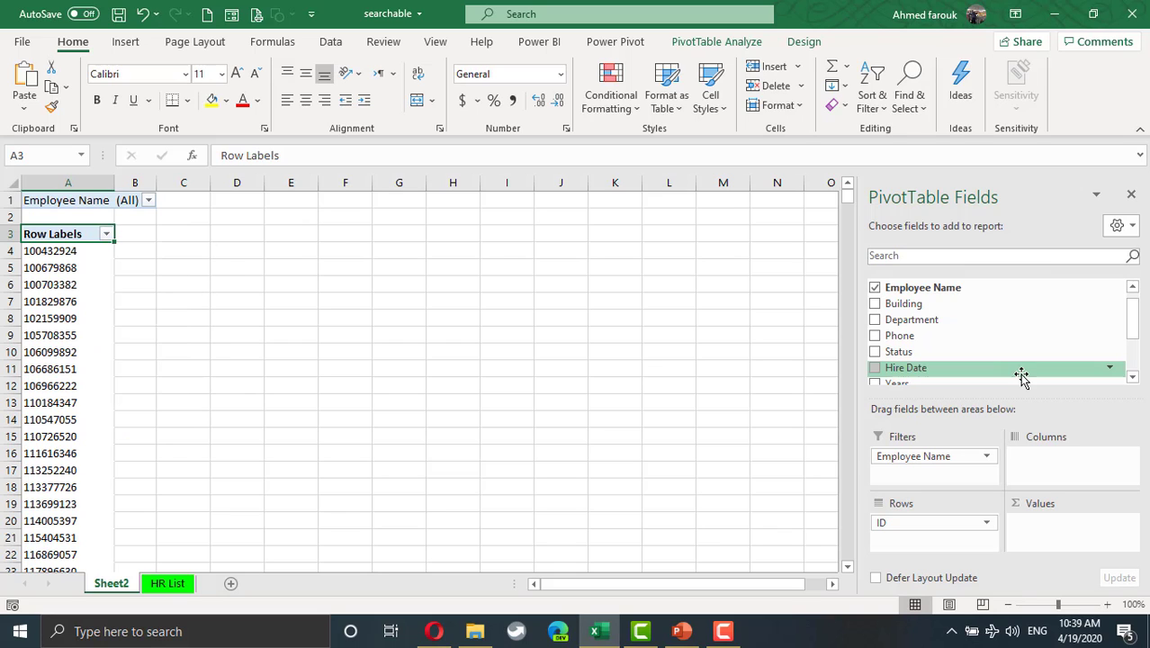
click(876, 288)
Step: Add the Department field to the pivot table as its report filter
drag(903, 320, 933, 479)
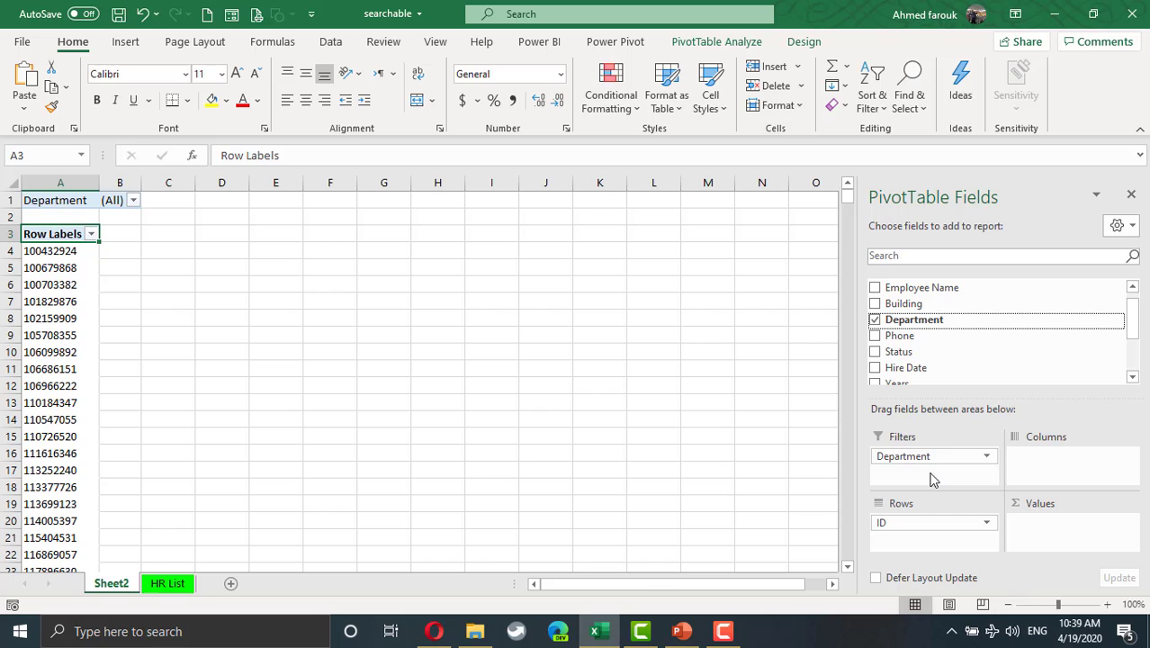
Step: Copy the headers Employee Name through state from the HR List sheet into Sheet2 starting at B3, and autofit column B
click(168, 584)
drag(165, 203, 787, 173)
key(ctrl+c)
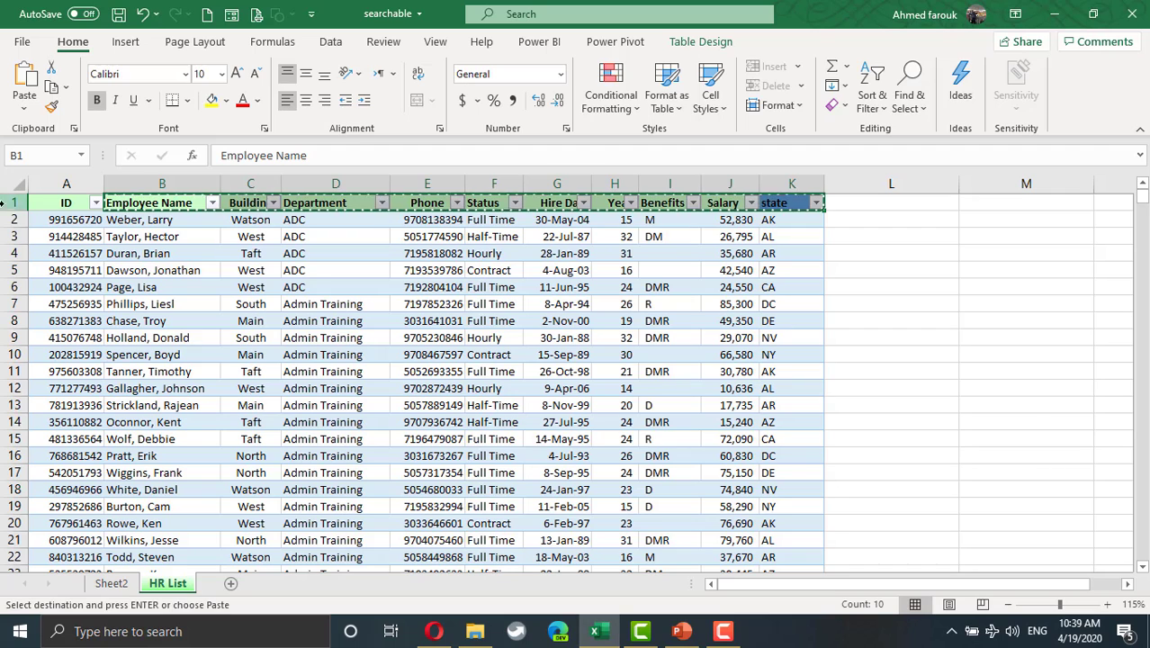
click(111, 583)
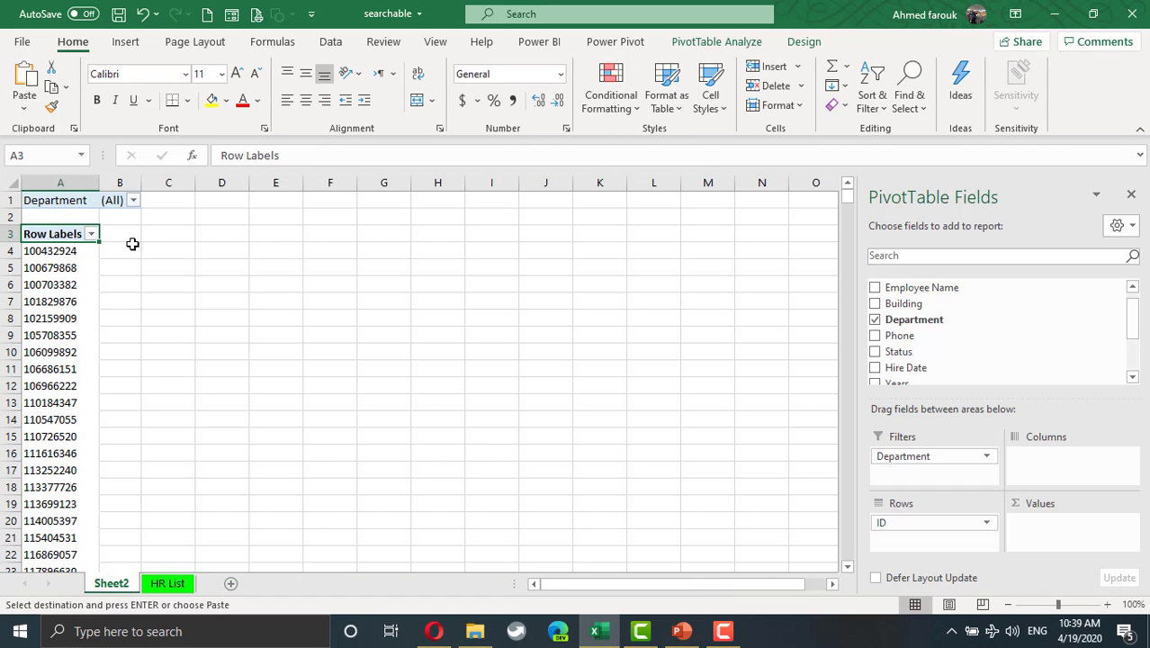
click(130, 235)
key(ctrl+v)
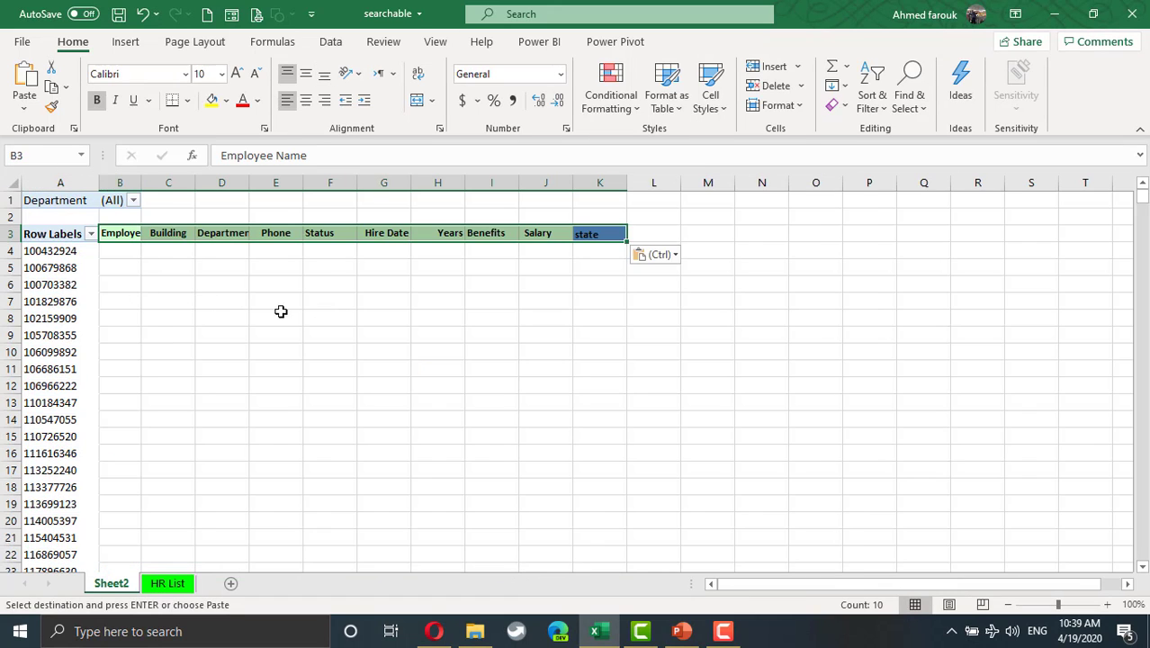
double_click(141, 183)
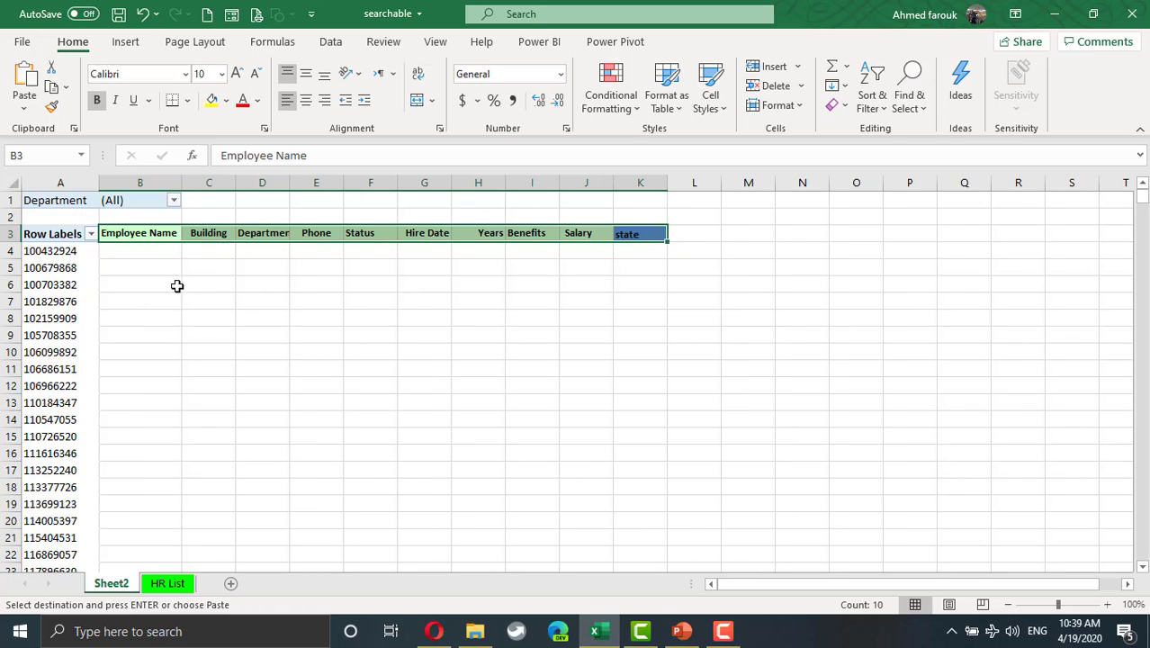
Step: In B4, start an IFERROR formula around a VLOOKUP of $A4, with only the column locked, in the StaffInfo table
click(164, 250)
text(=)
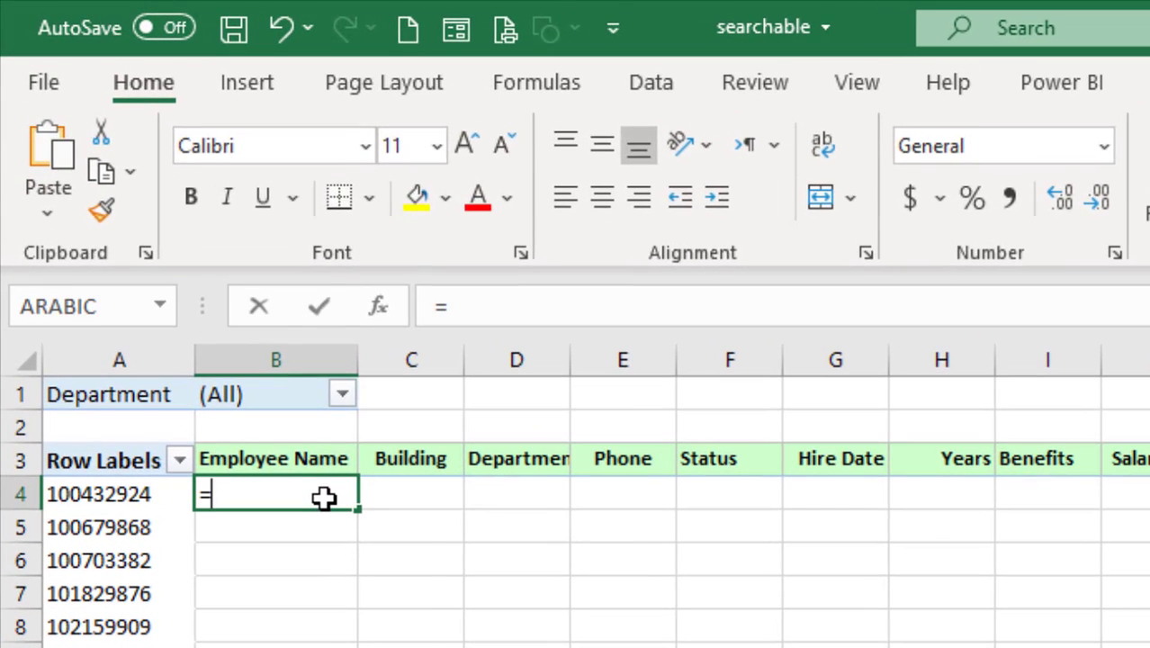
text(if)
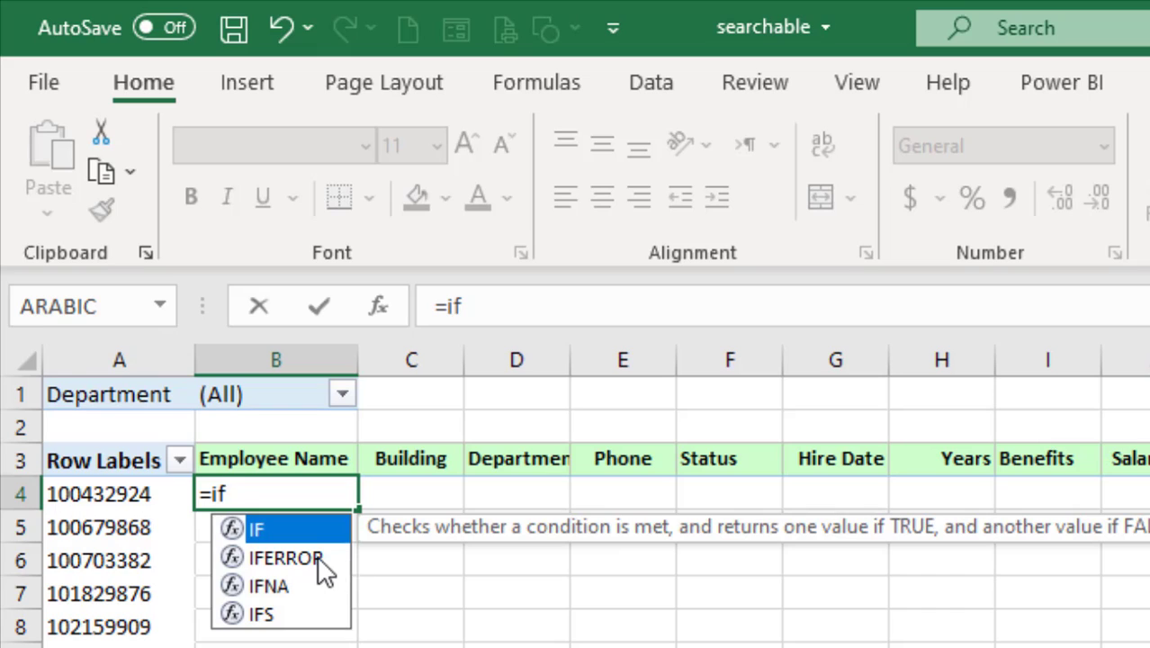
double_click(317, 557)
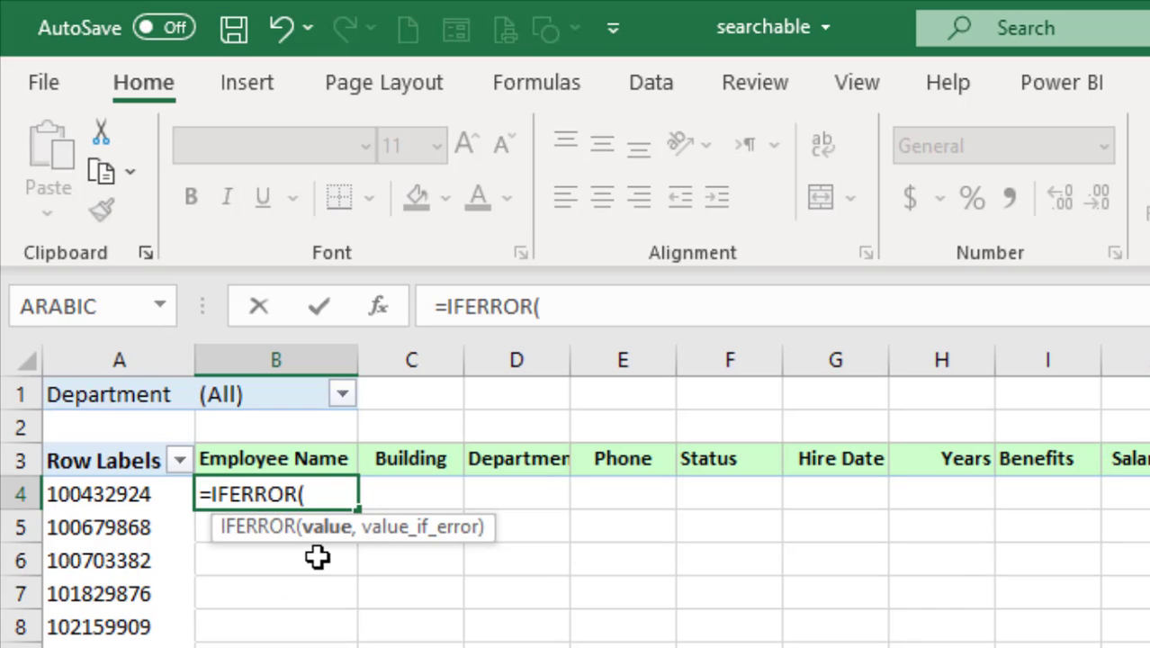
text(vlo)
double_click(318, 558)
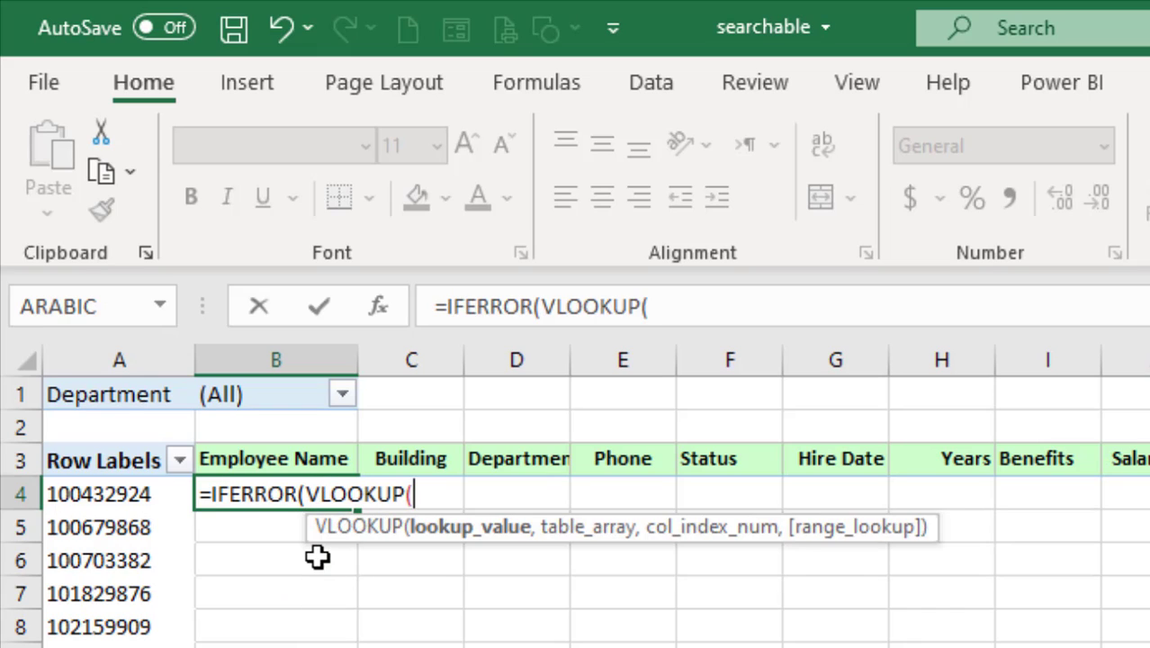
click(94, 494)
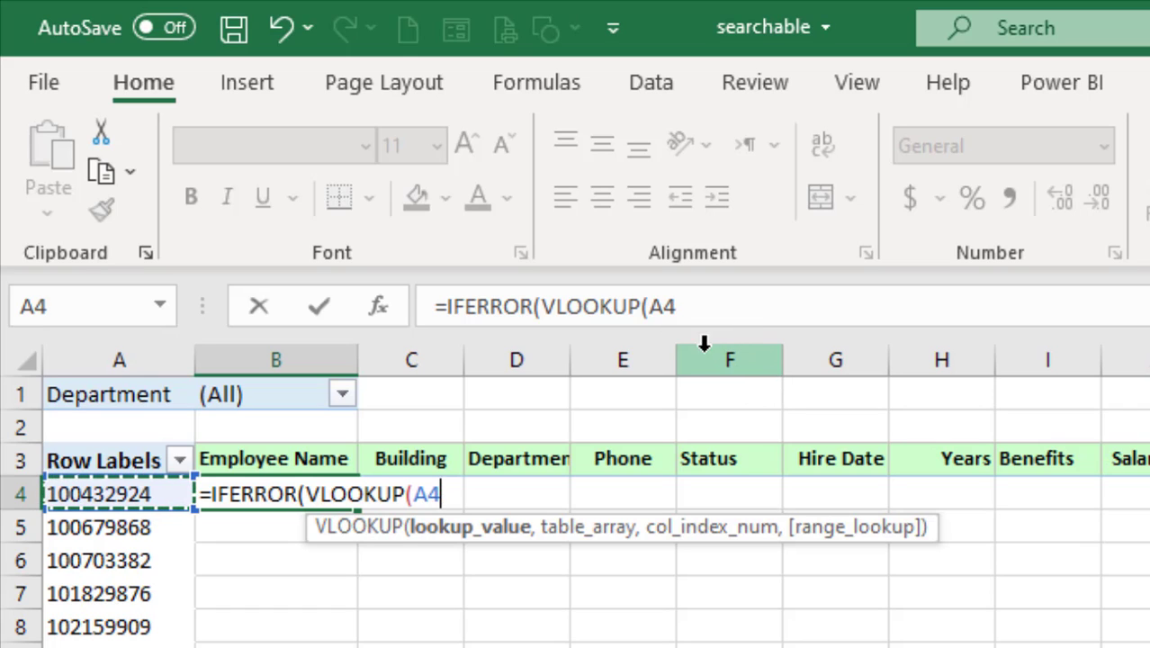
key(F4)
key(F4)
key(F4)
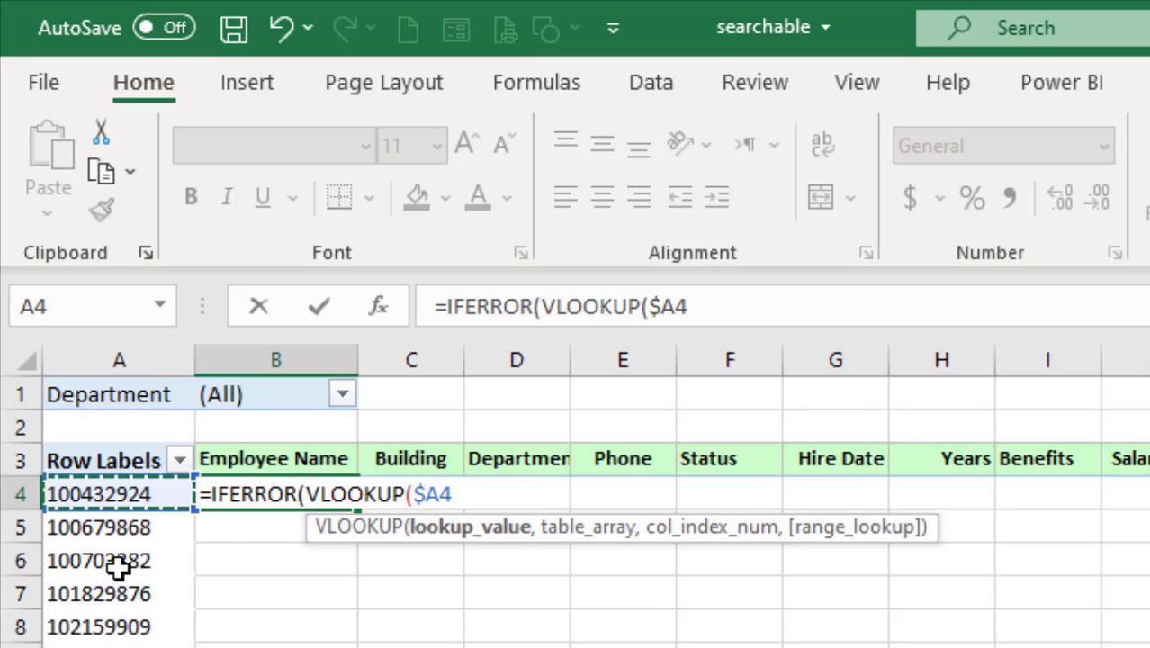
text(,)
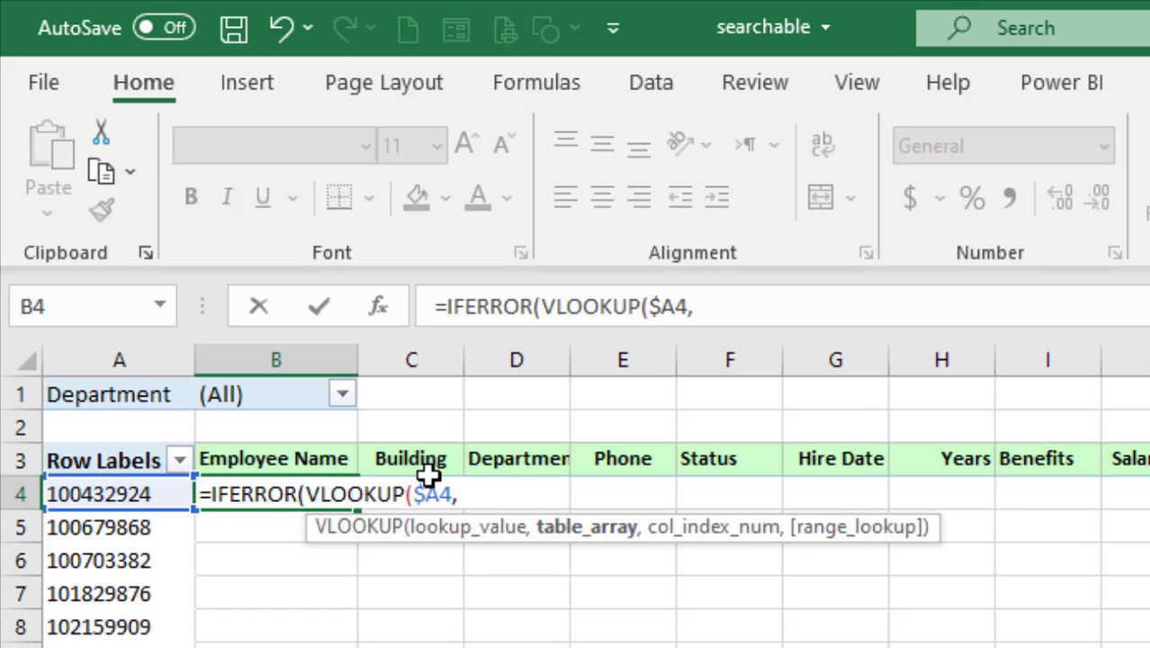
text(staff)
key(Tab)
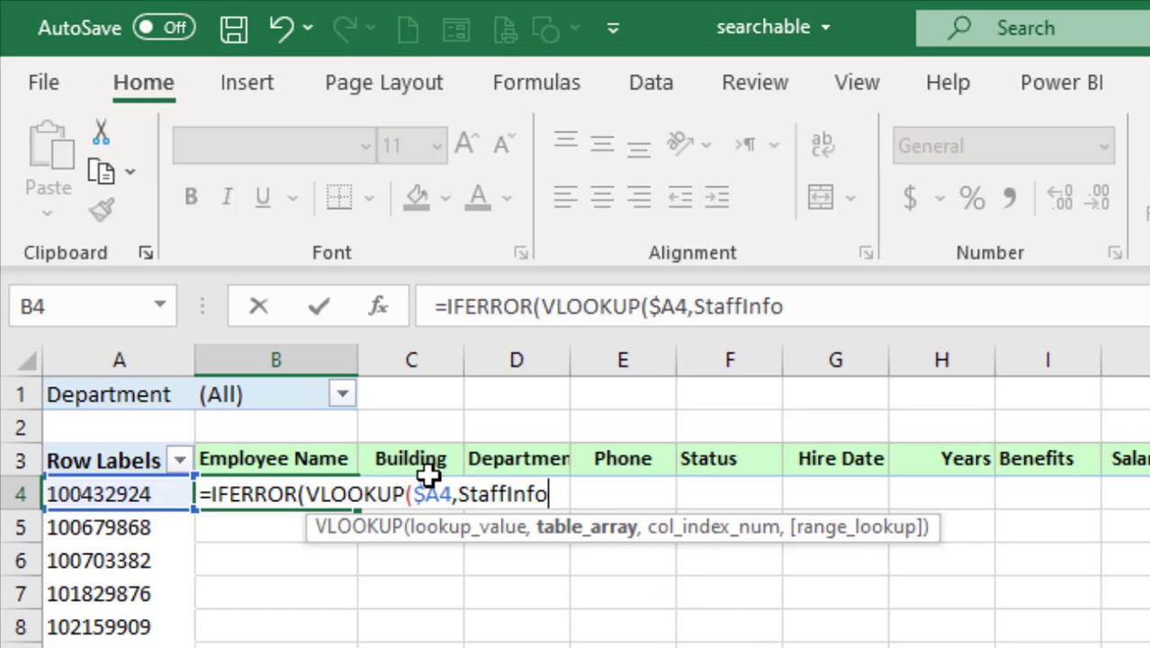
text(,)
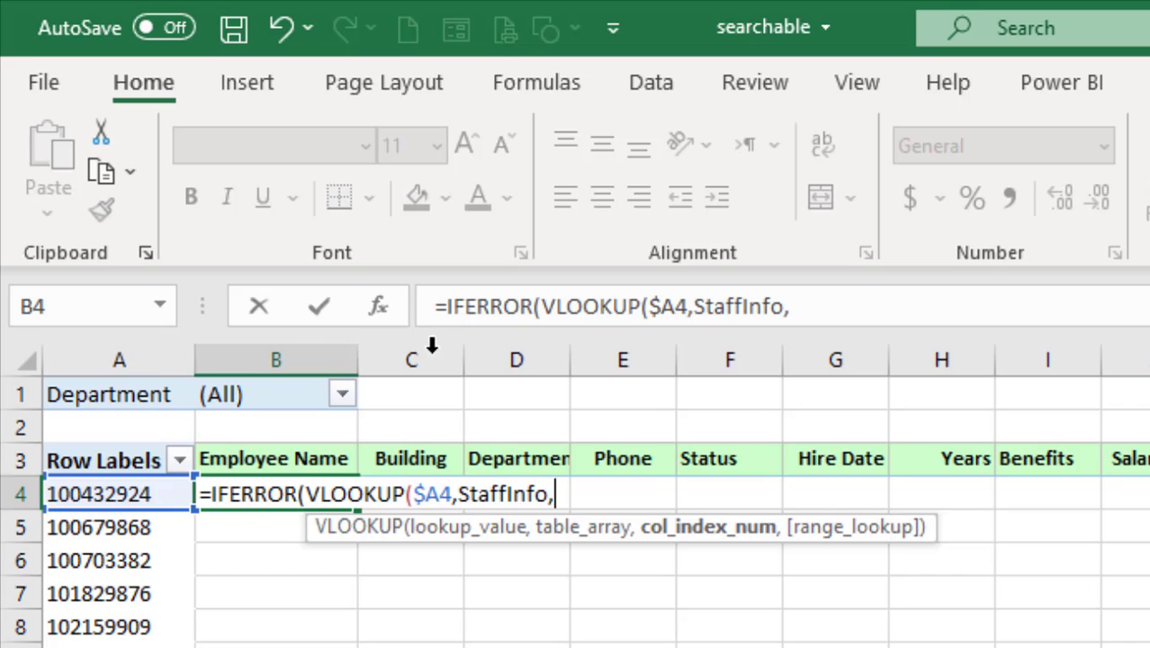
Step: Complete the B4 formula with COLUMN(B45) as the column index, 0 for exact match, and "" as the IFERROR fallback
text(c)
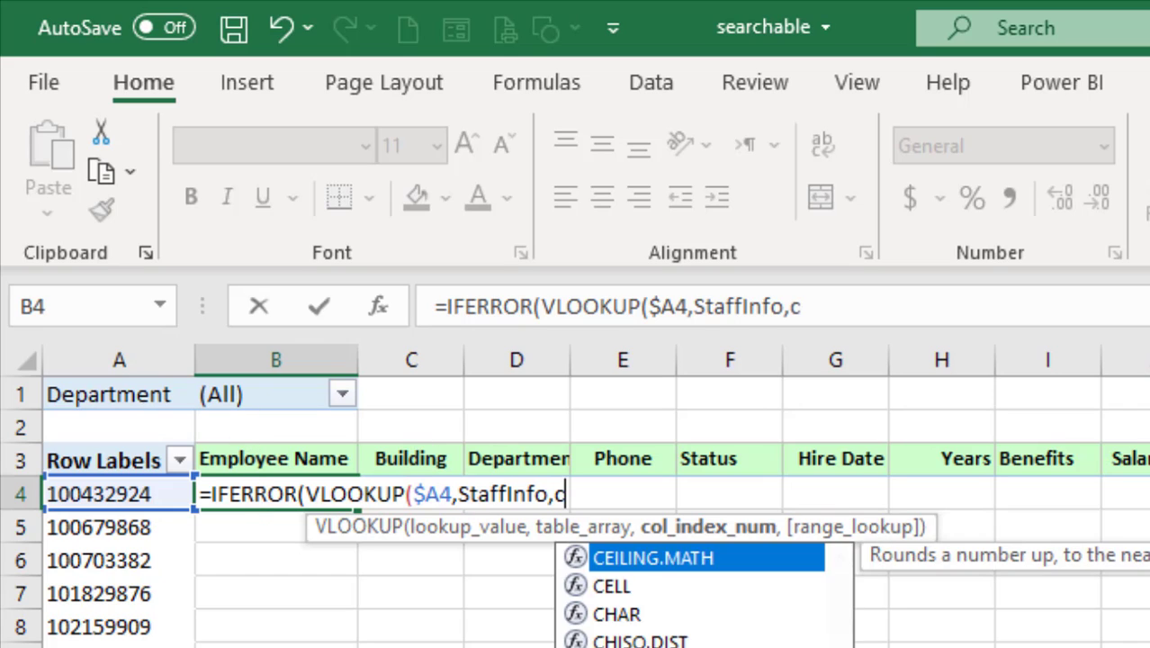
text(ol)
key(Tab)
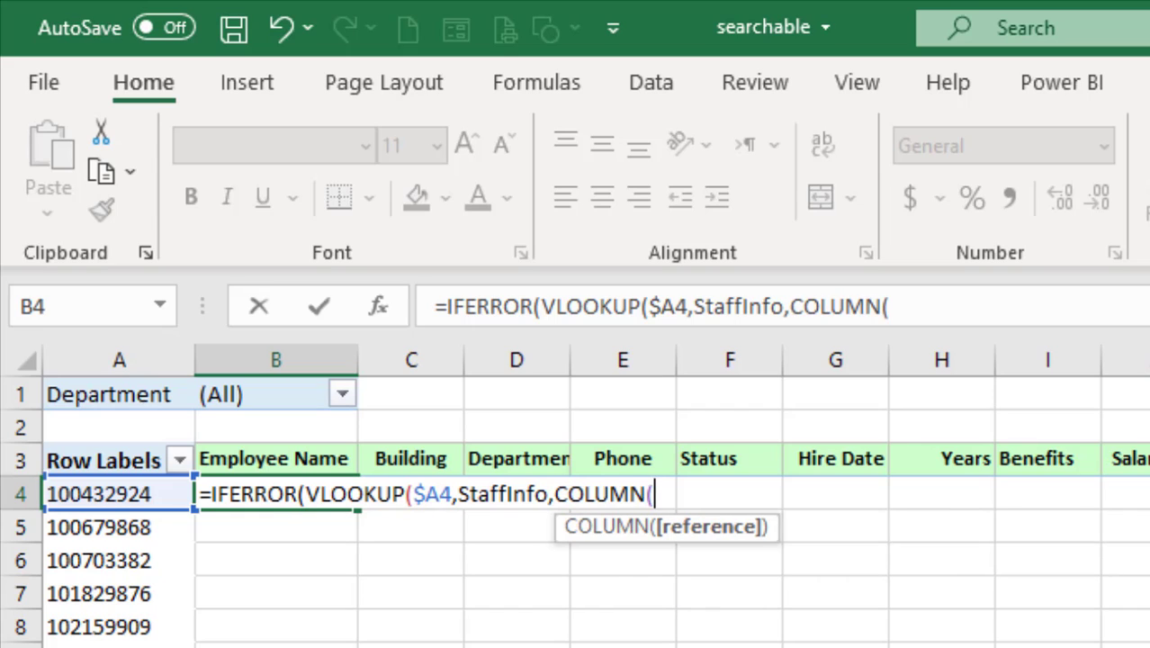
text(b4)
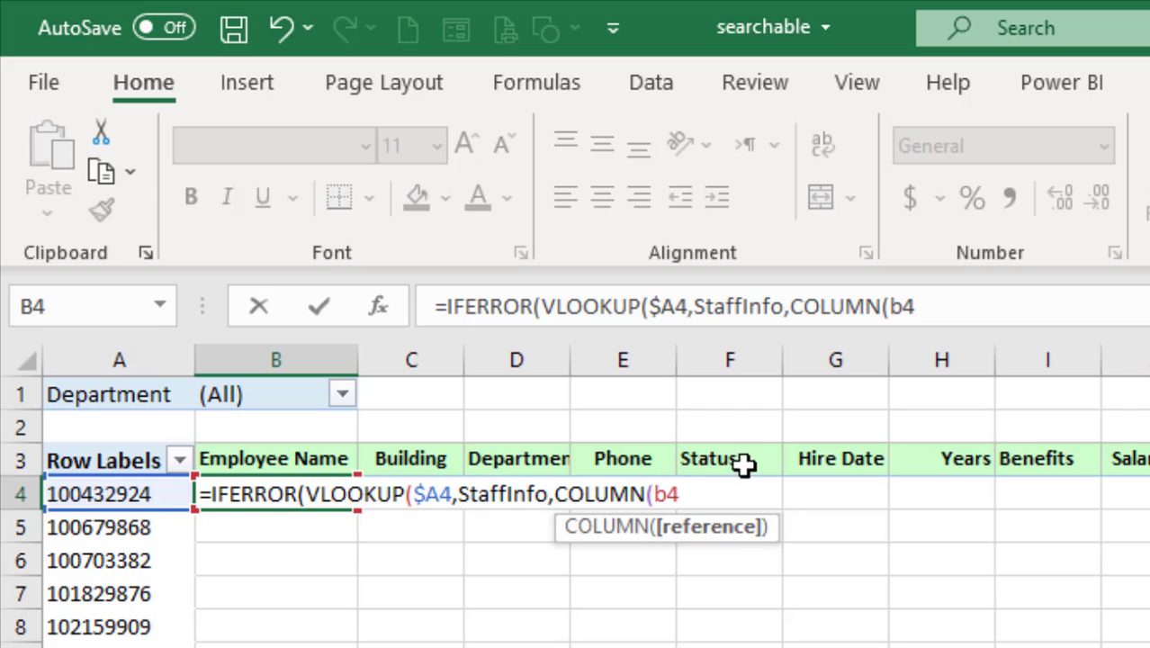
drag(668, 488, 684, 489)
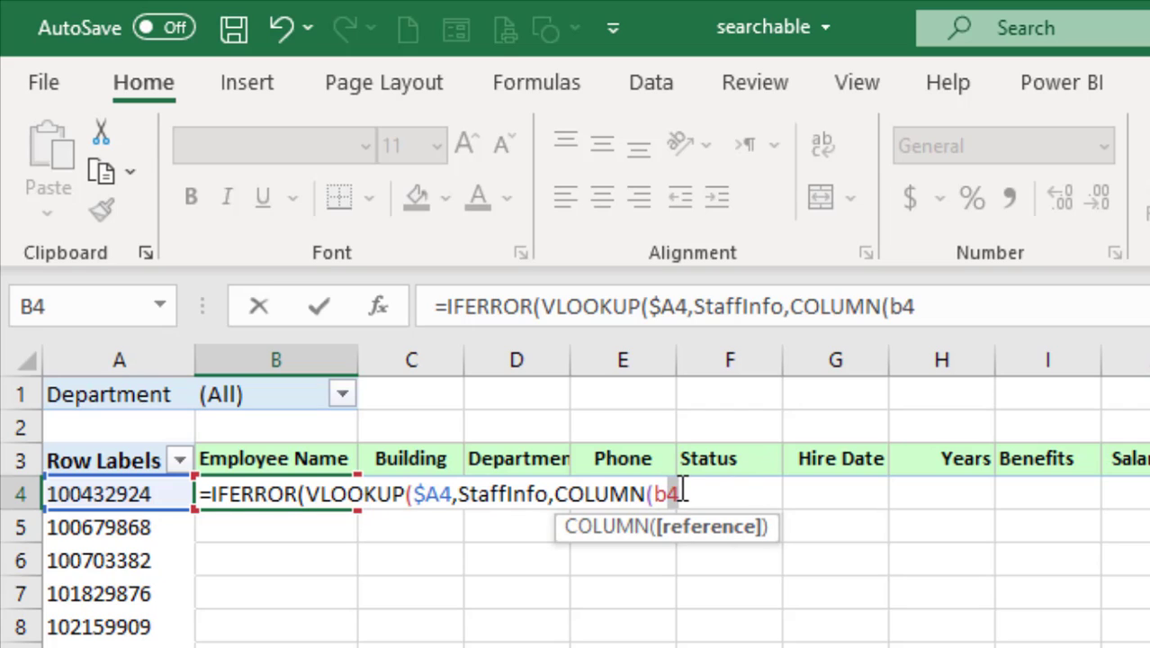
text(45)
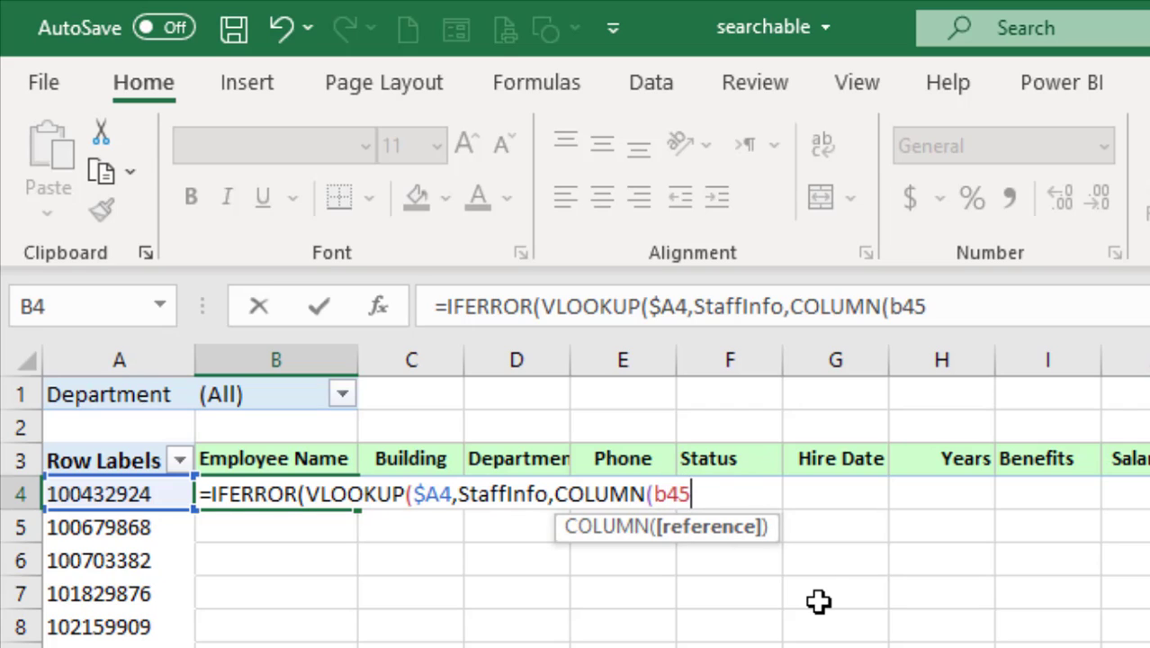
text(),)
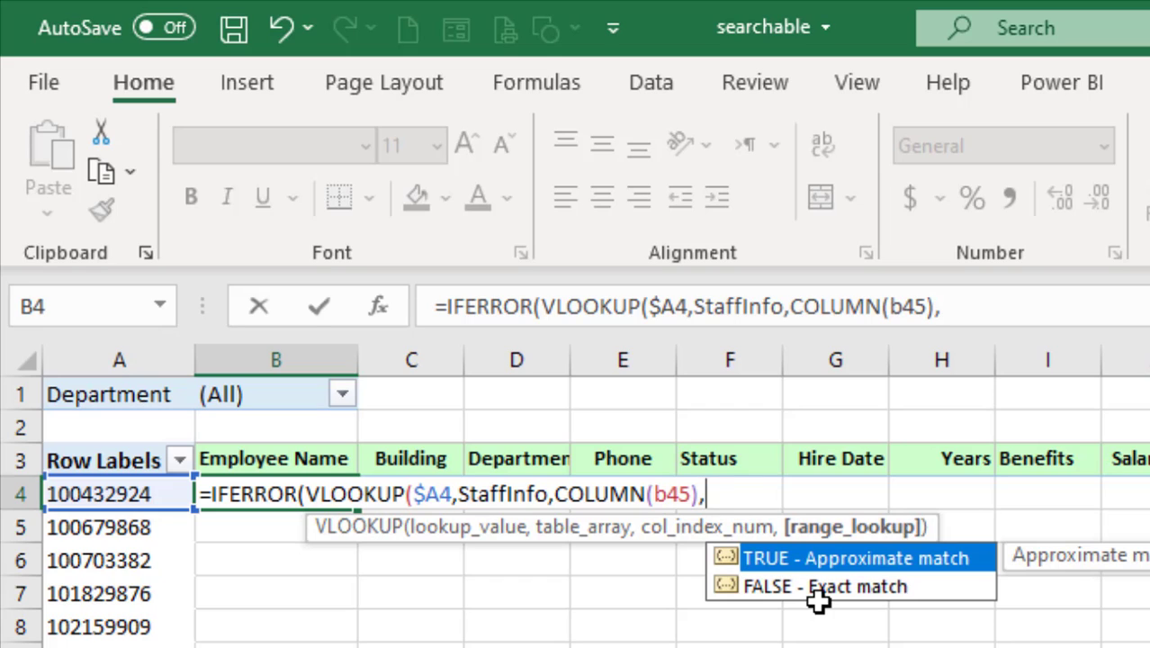
text(0))
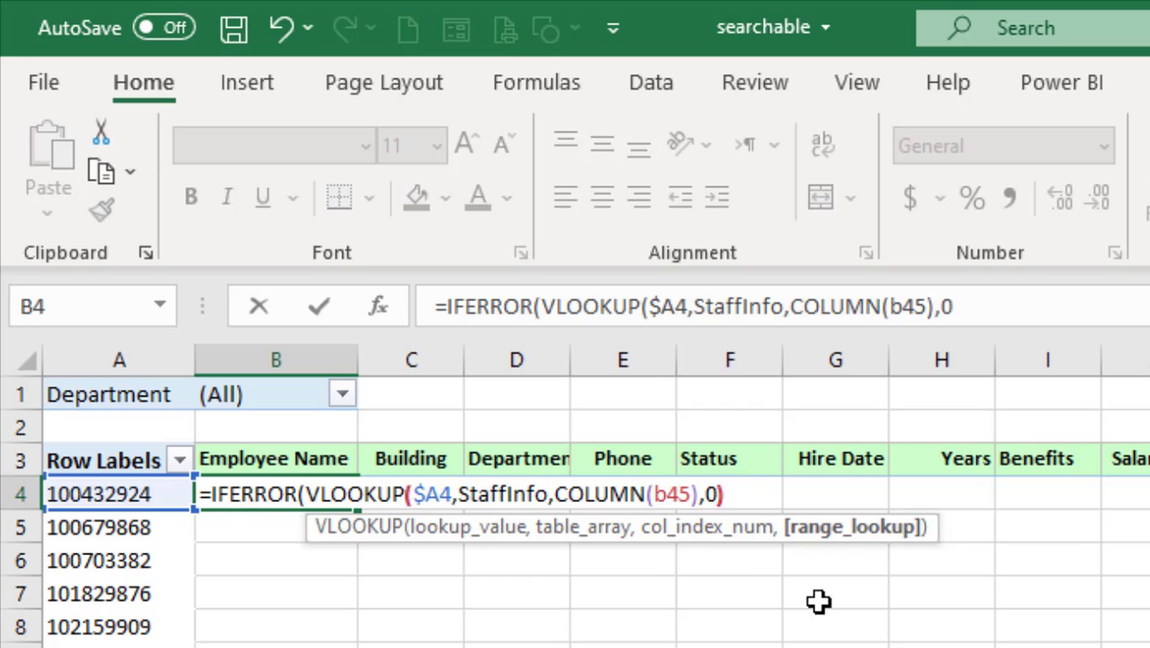
text(,)
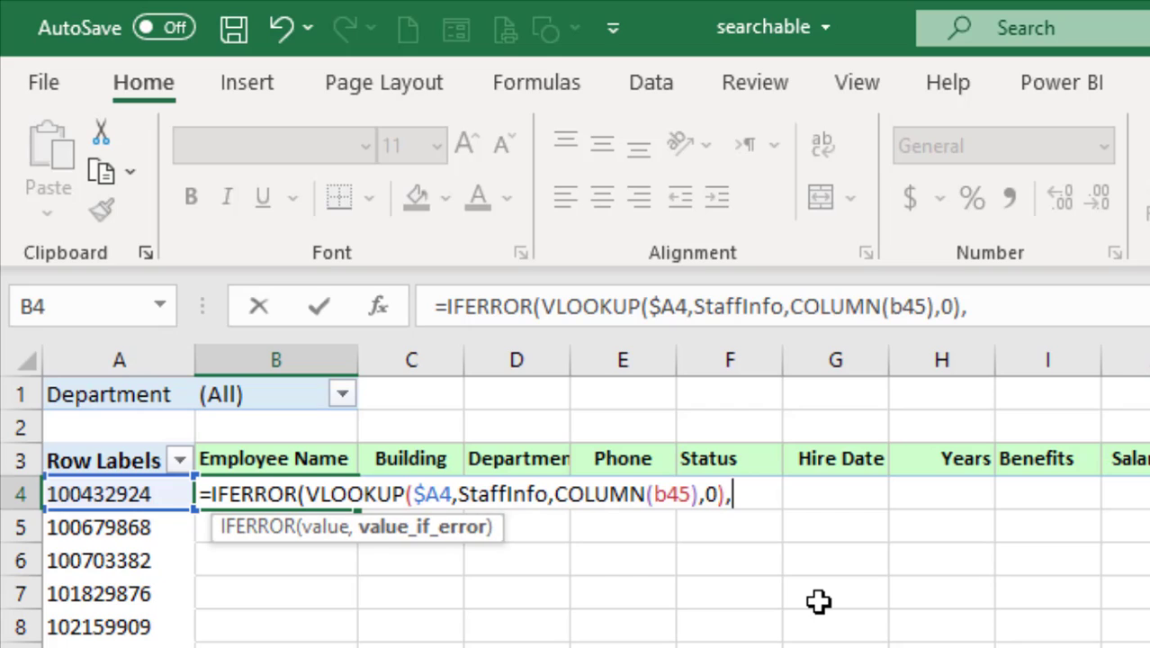
text(""))
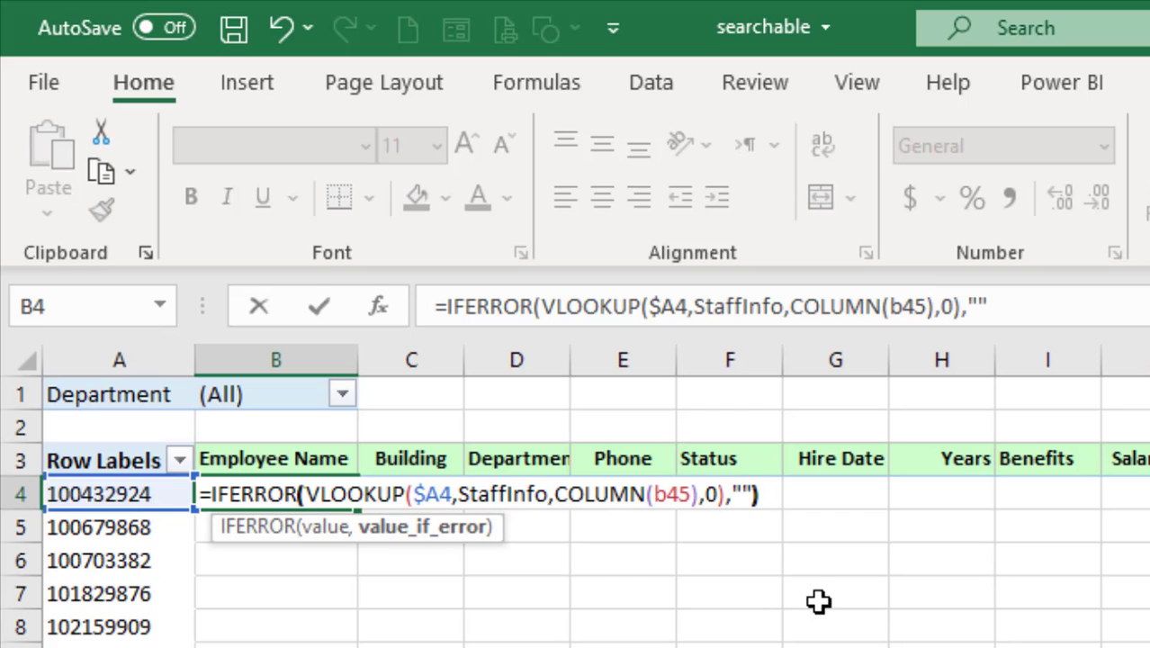
key(Return)
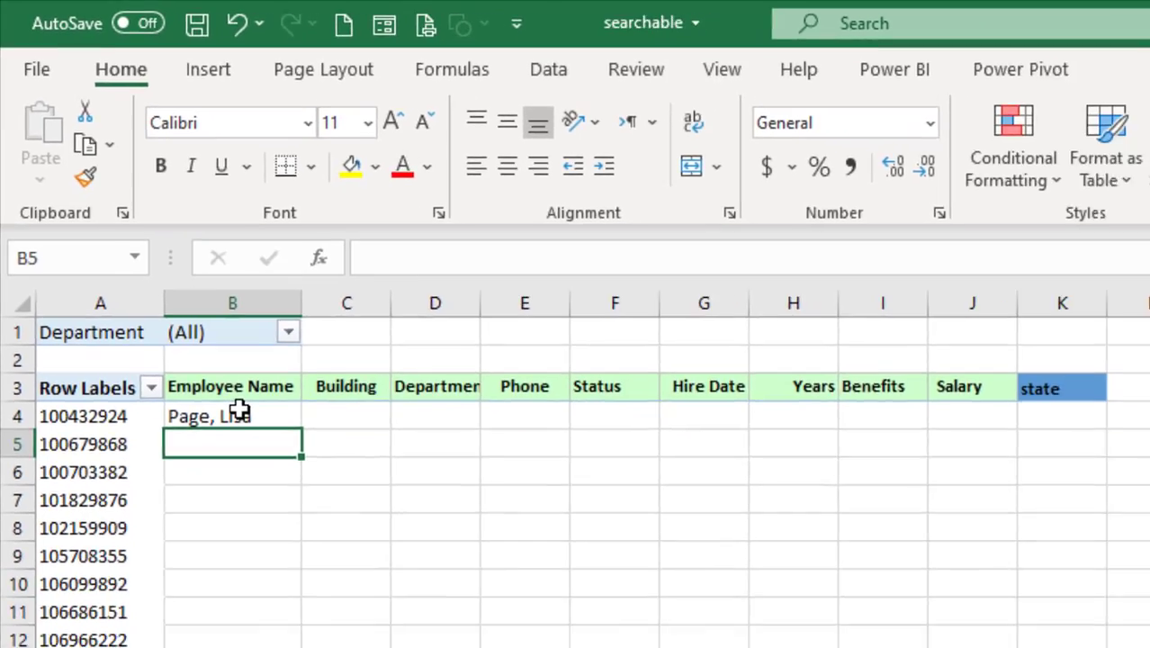
Step: Fill the B4 lookup formula across to the state column and down alongside all pivot table rows
click(281, 494)
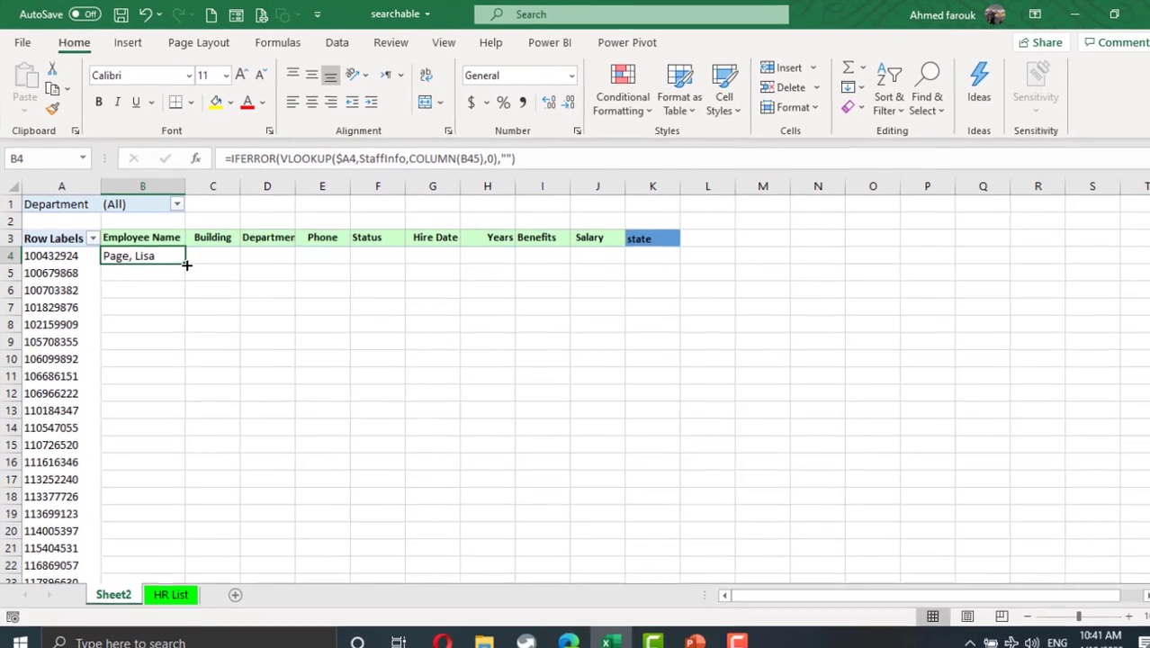
drag(358, 509, 941, 486)
drag(477, 246, 662, 242)
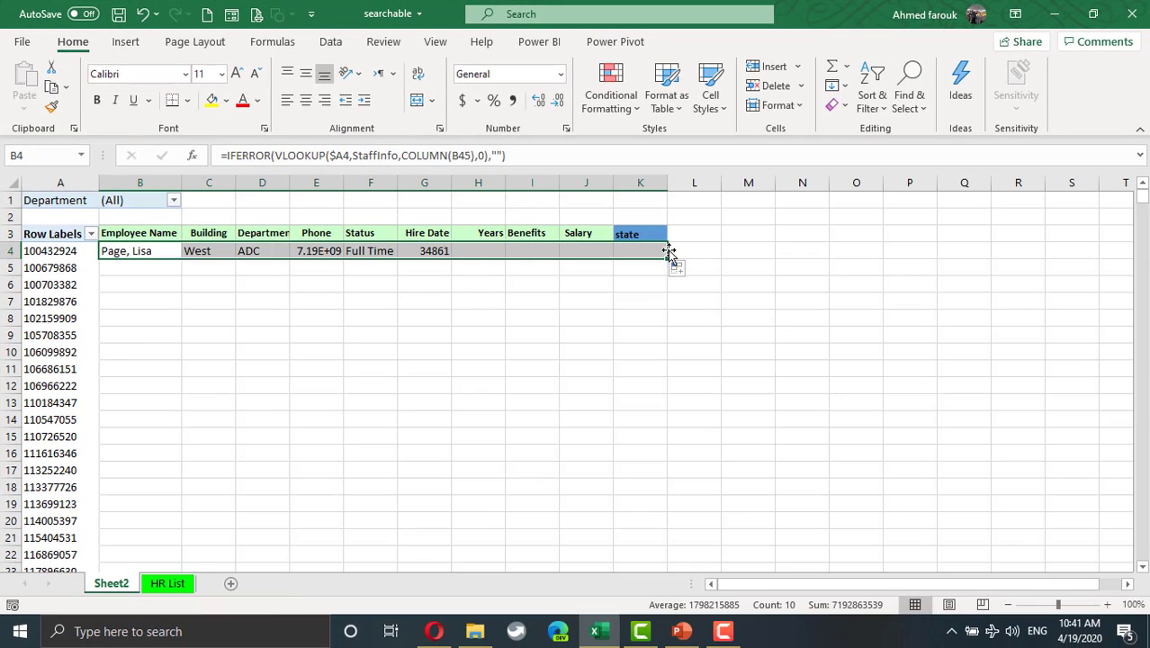
double_click(668, 259)
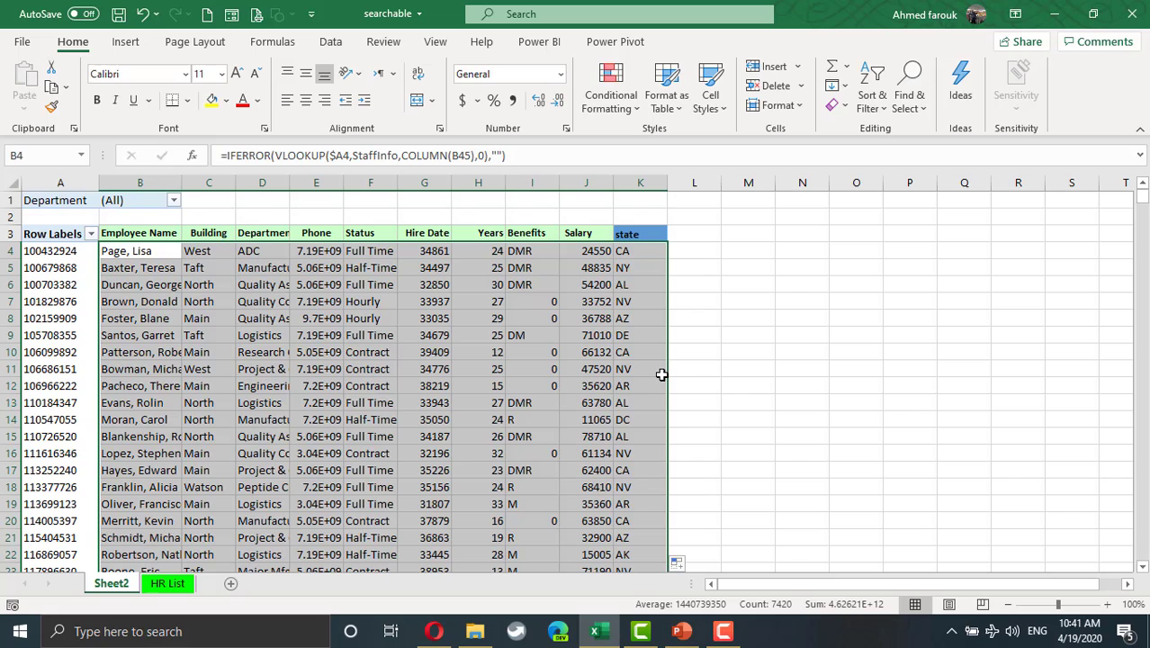
Step: Autofit the Department, Phone and Employee Name columns to their contents
double_click(290, 182)
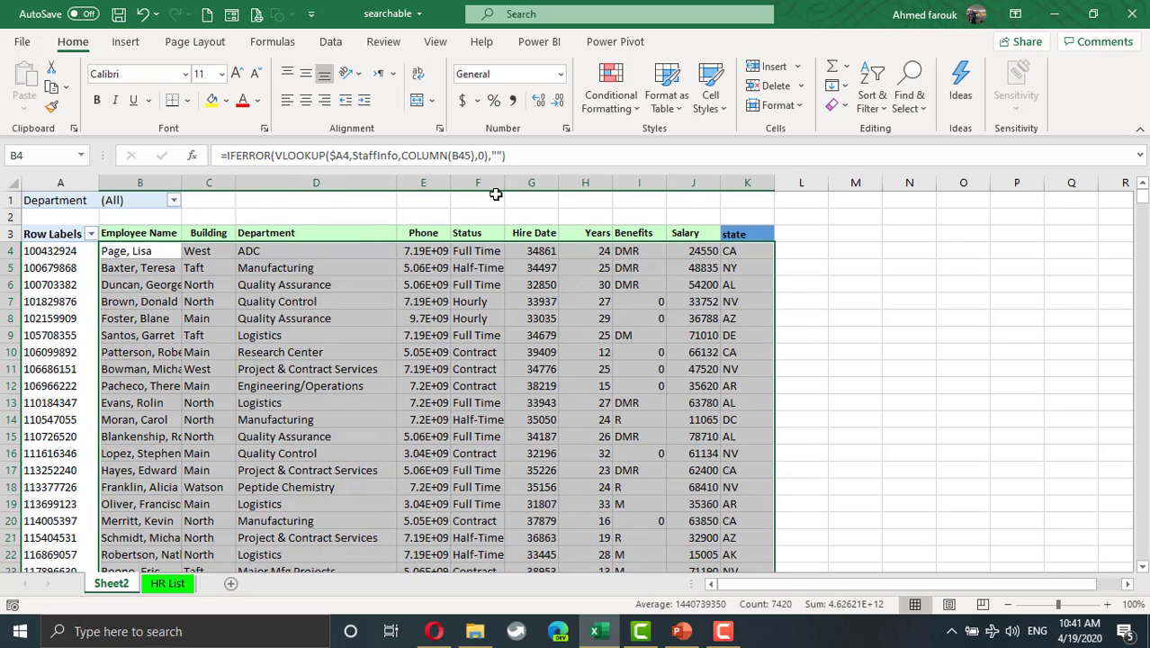
double_click(457, 189)
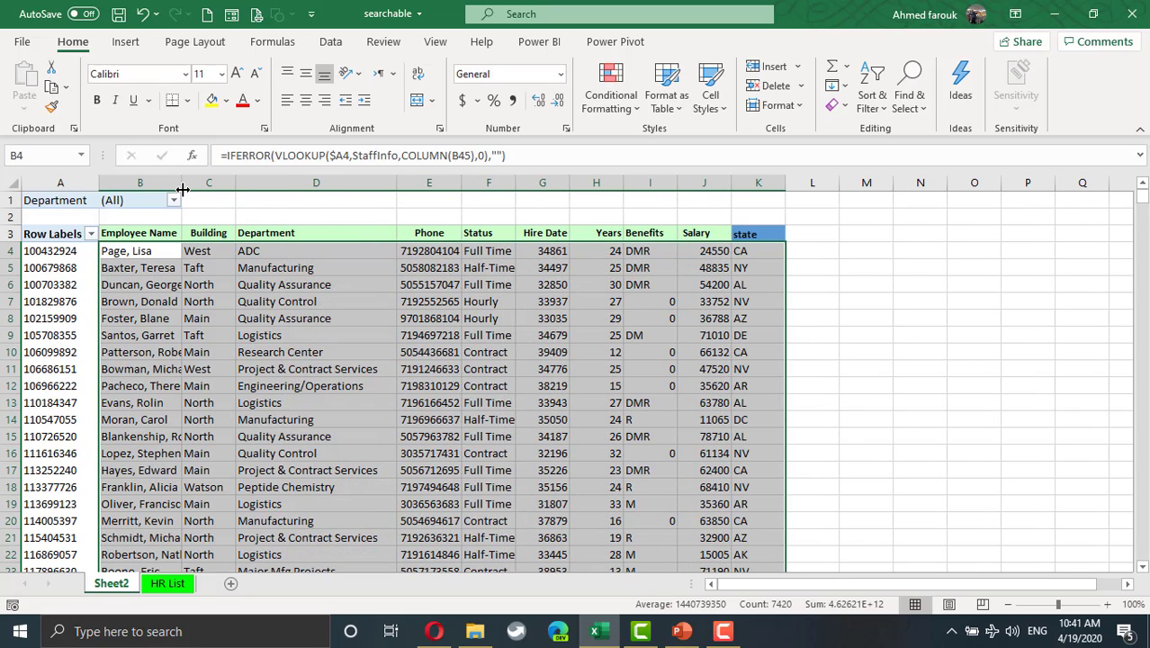
double_click(182, 187)
Step: Filter the pivot table by the ADC department, and switch the filter to Admin Training
click(206, 199)
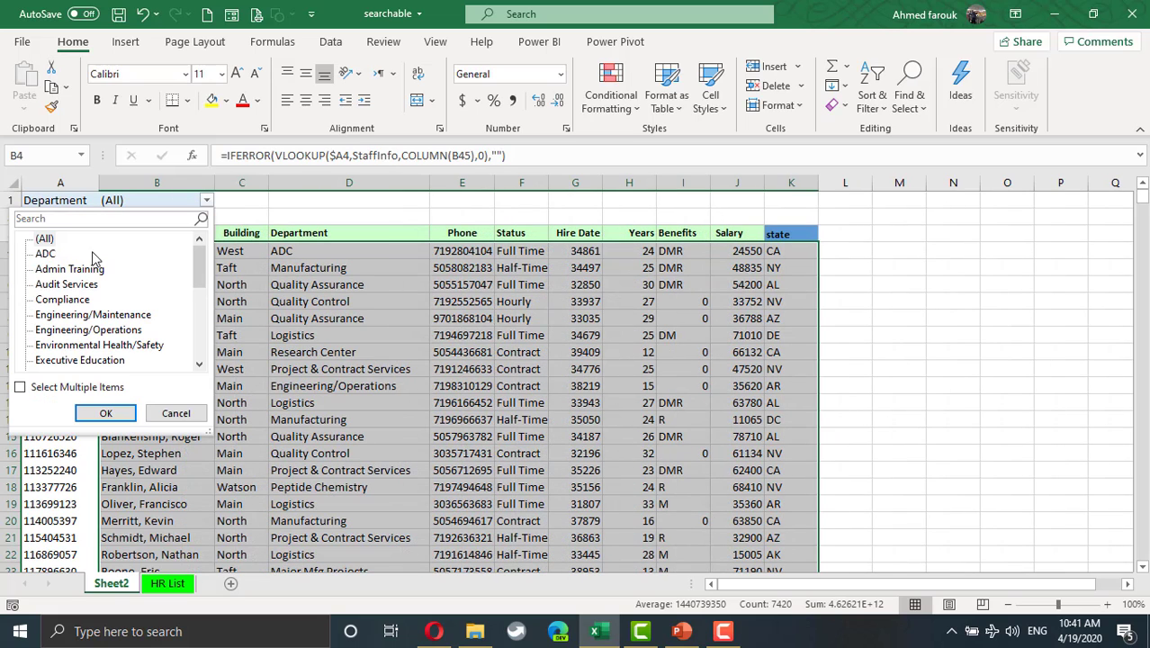
click(44, 254)
click(105, 413)
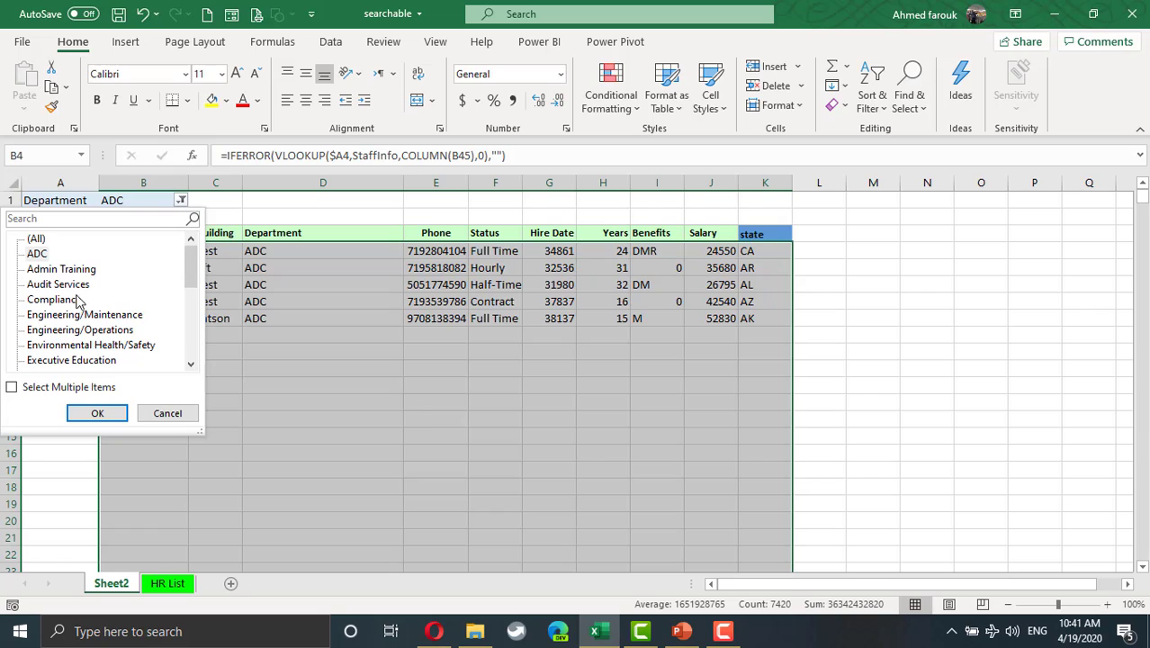
click(68, 270)
click(97, 412)
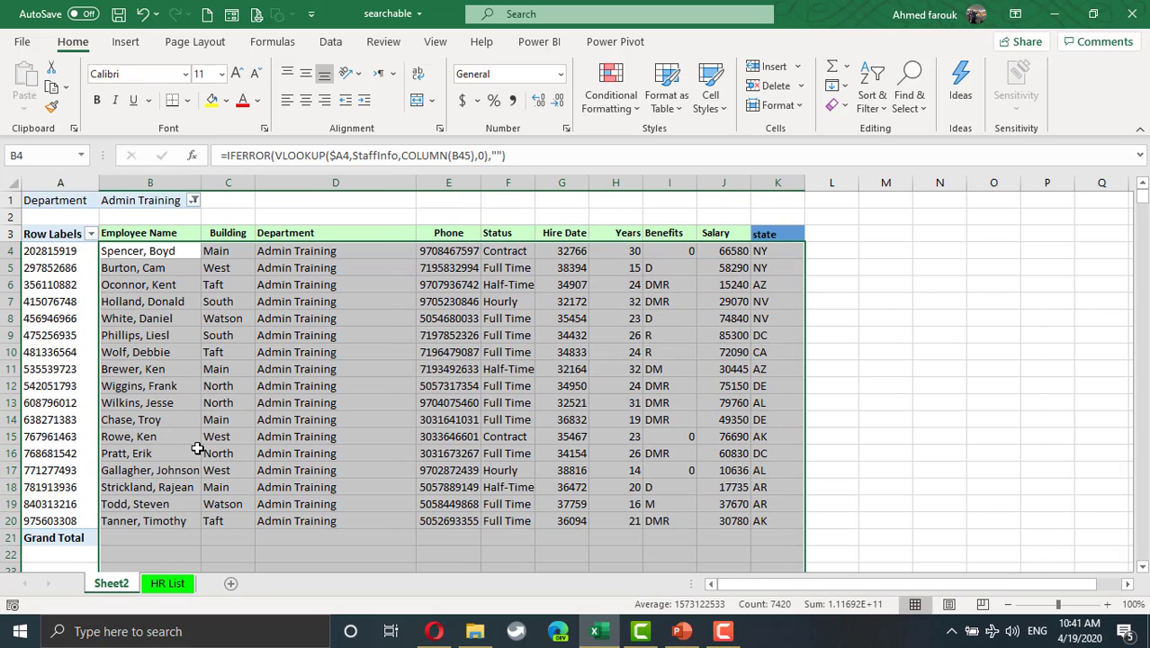
Step: Allow multiple items in the Department filter and add ADC to the Admin Training selection
click(193, 200)
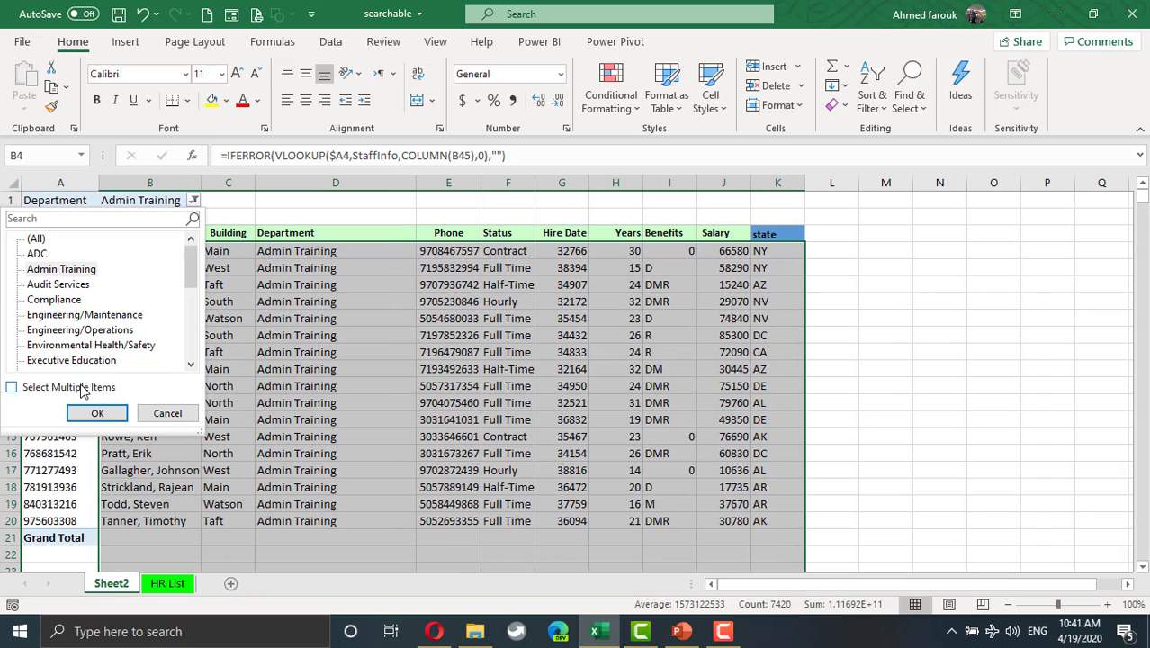
click(11, 388)
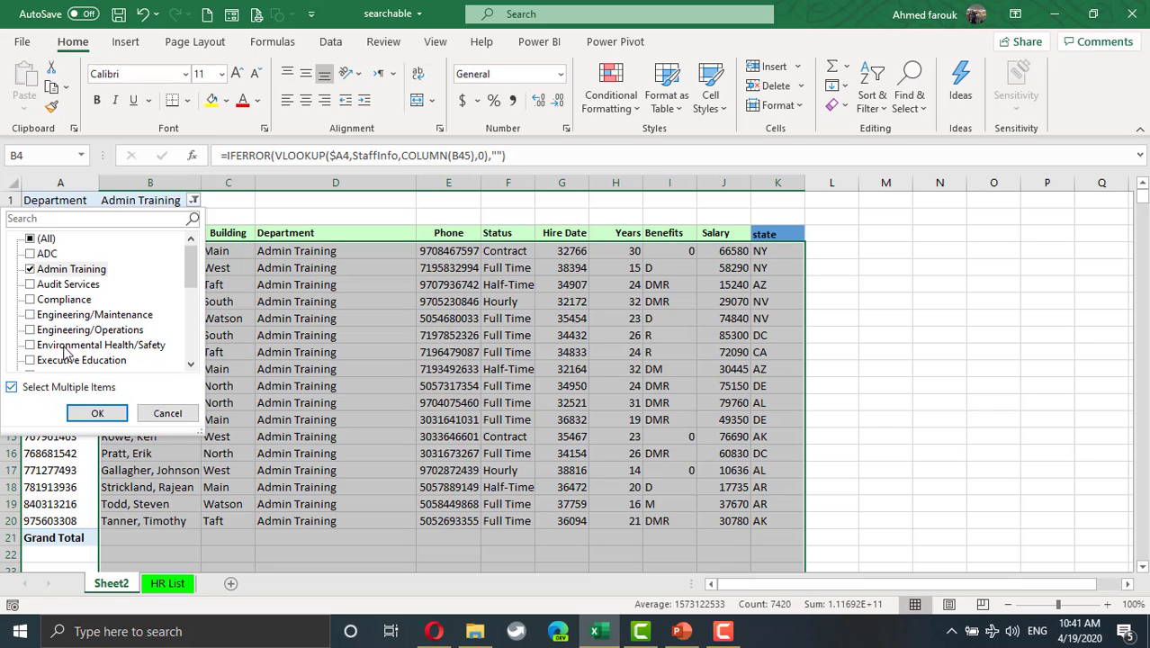
click(35, 256)
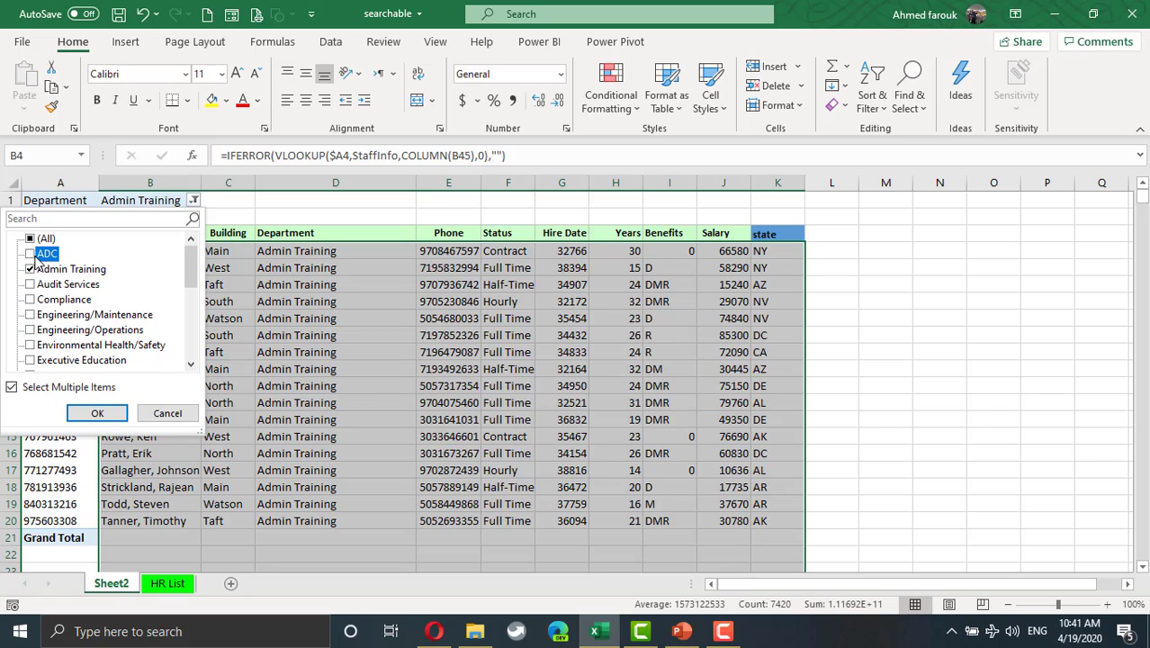
click(98, 413)
Step: Search the Department filter for "eng" and filter the report to Engineering/Maintenance only, excluding Engineering/Operations
click(196, 200)
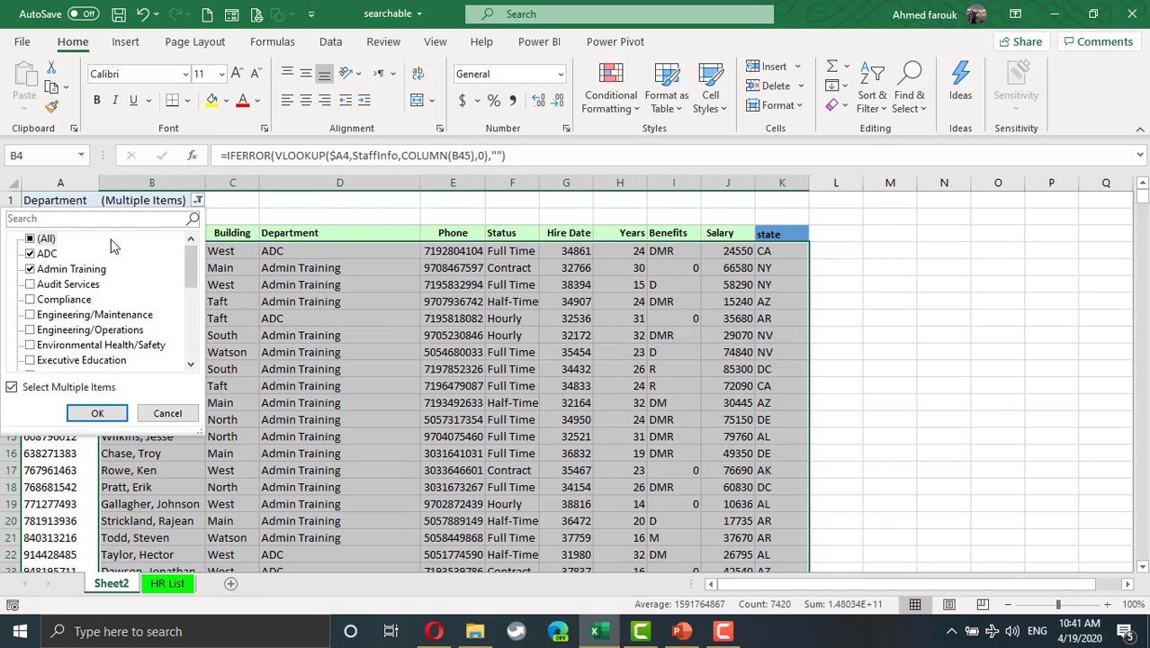
click(96, 219)
text(eng)
click(30, 284)
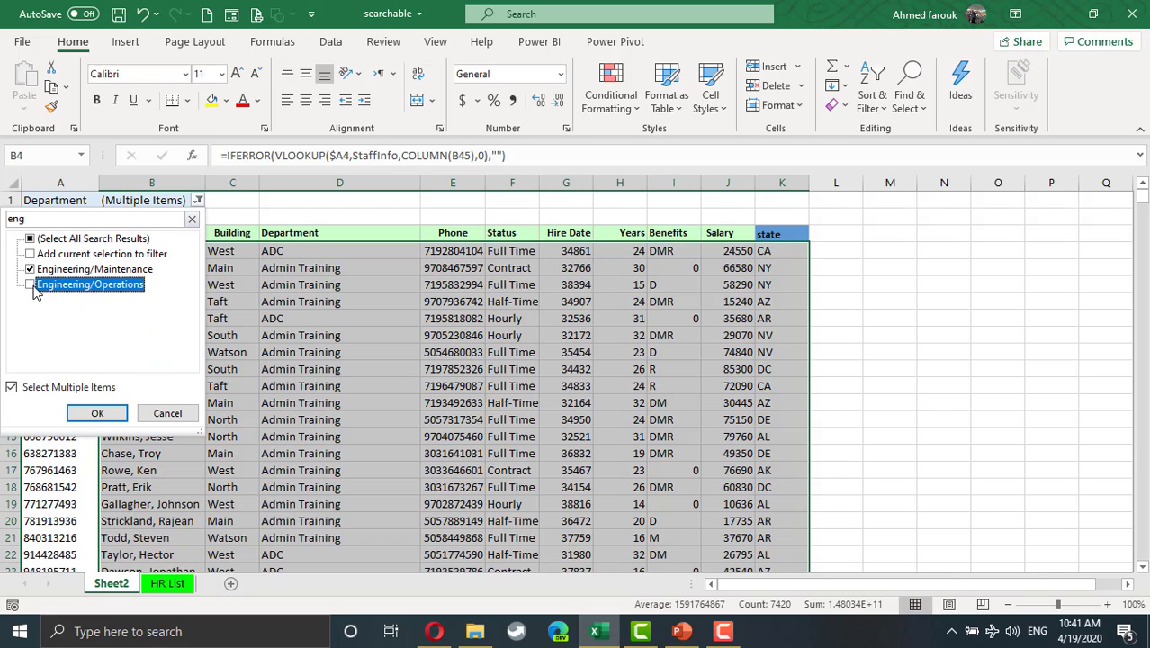
click(98, 413)
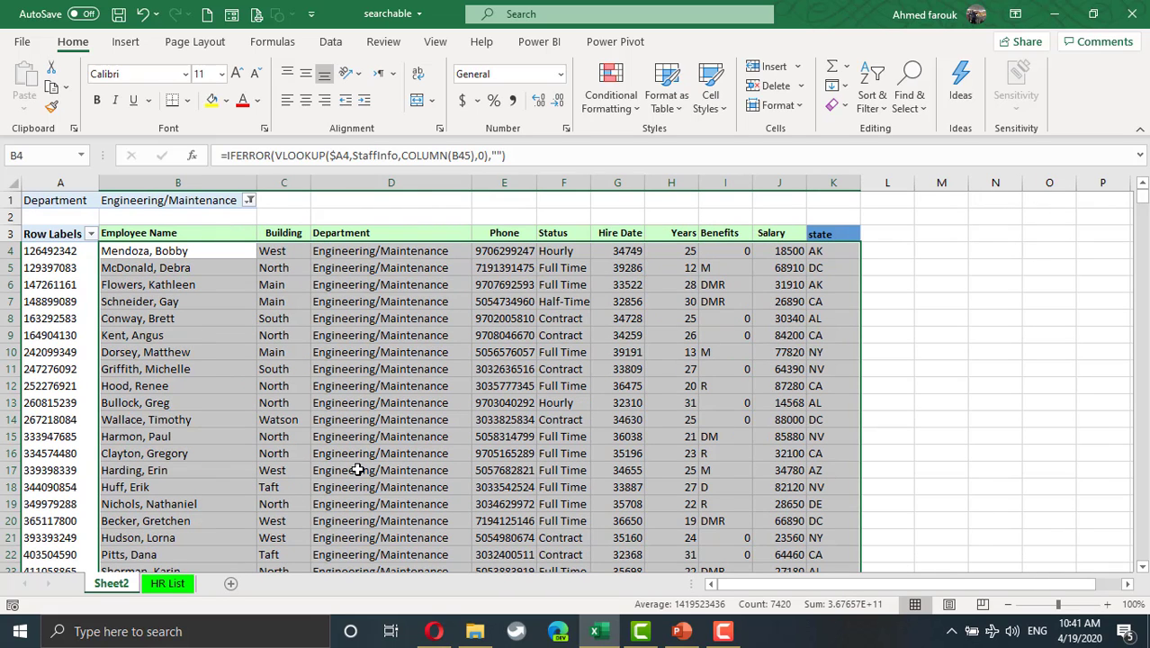